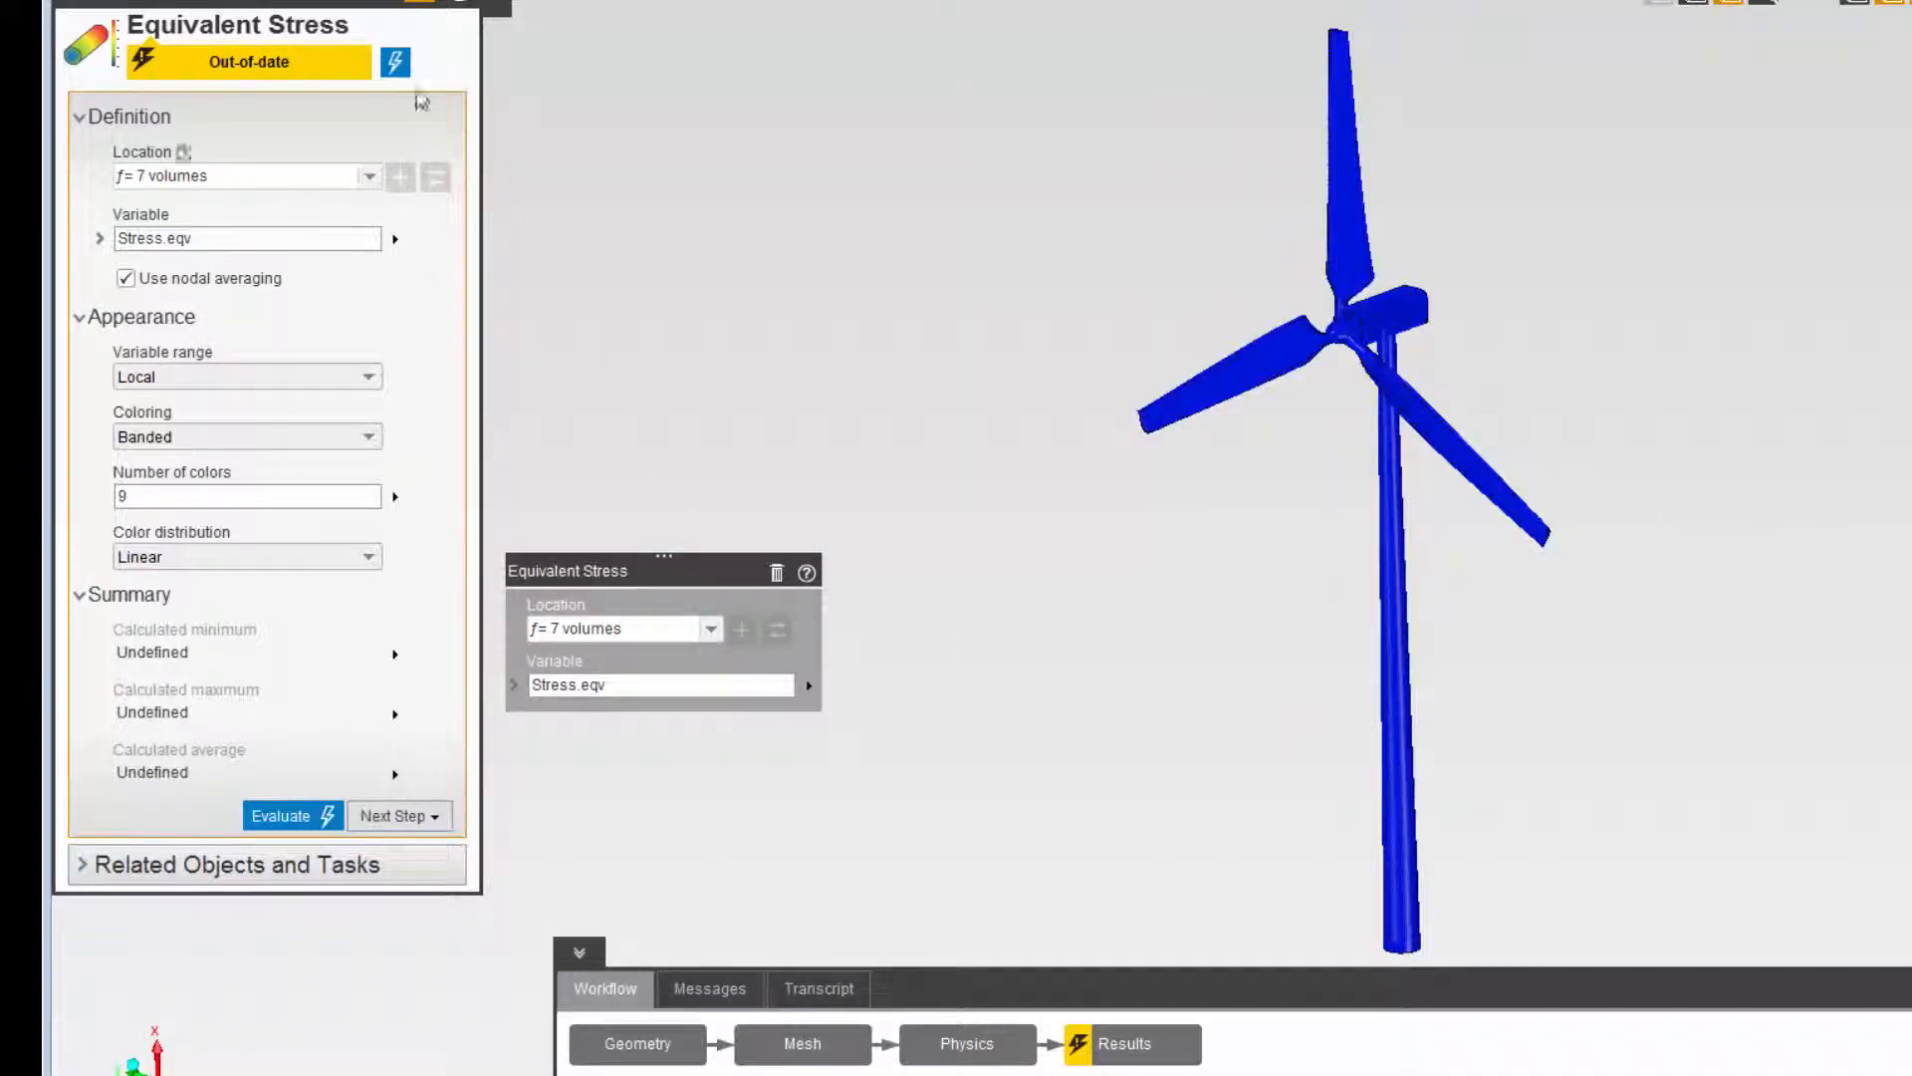
- Evaluate the Equivalent Stress result and set its contour coloring to Smooth
{"action": "left_click", "coordinate": [396, 70]}
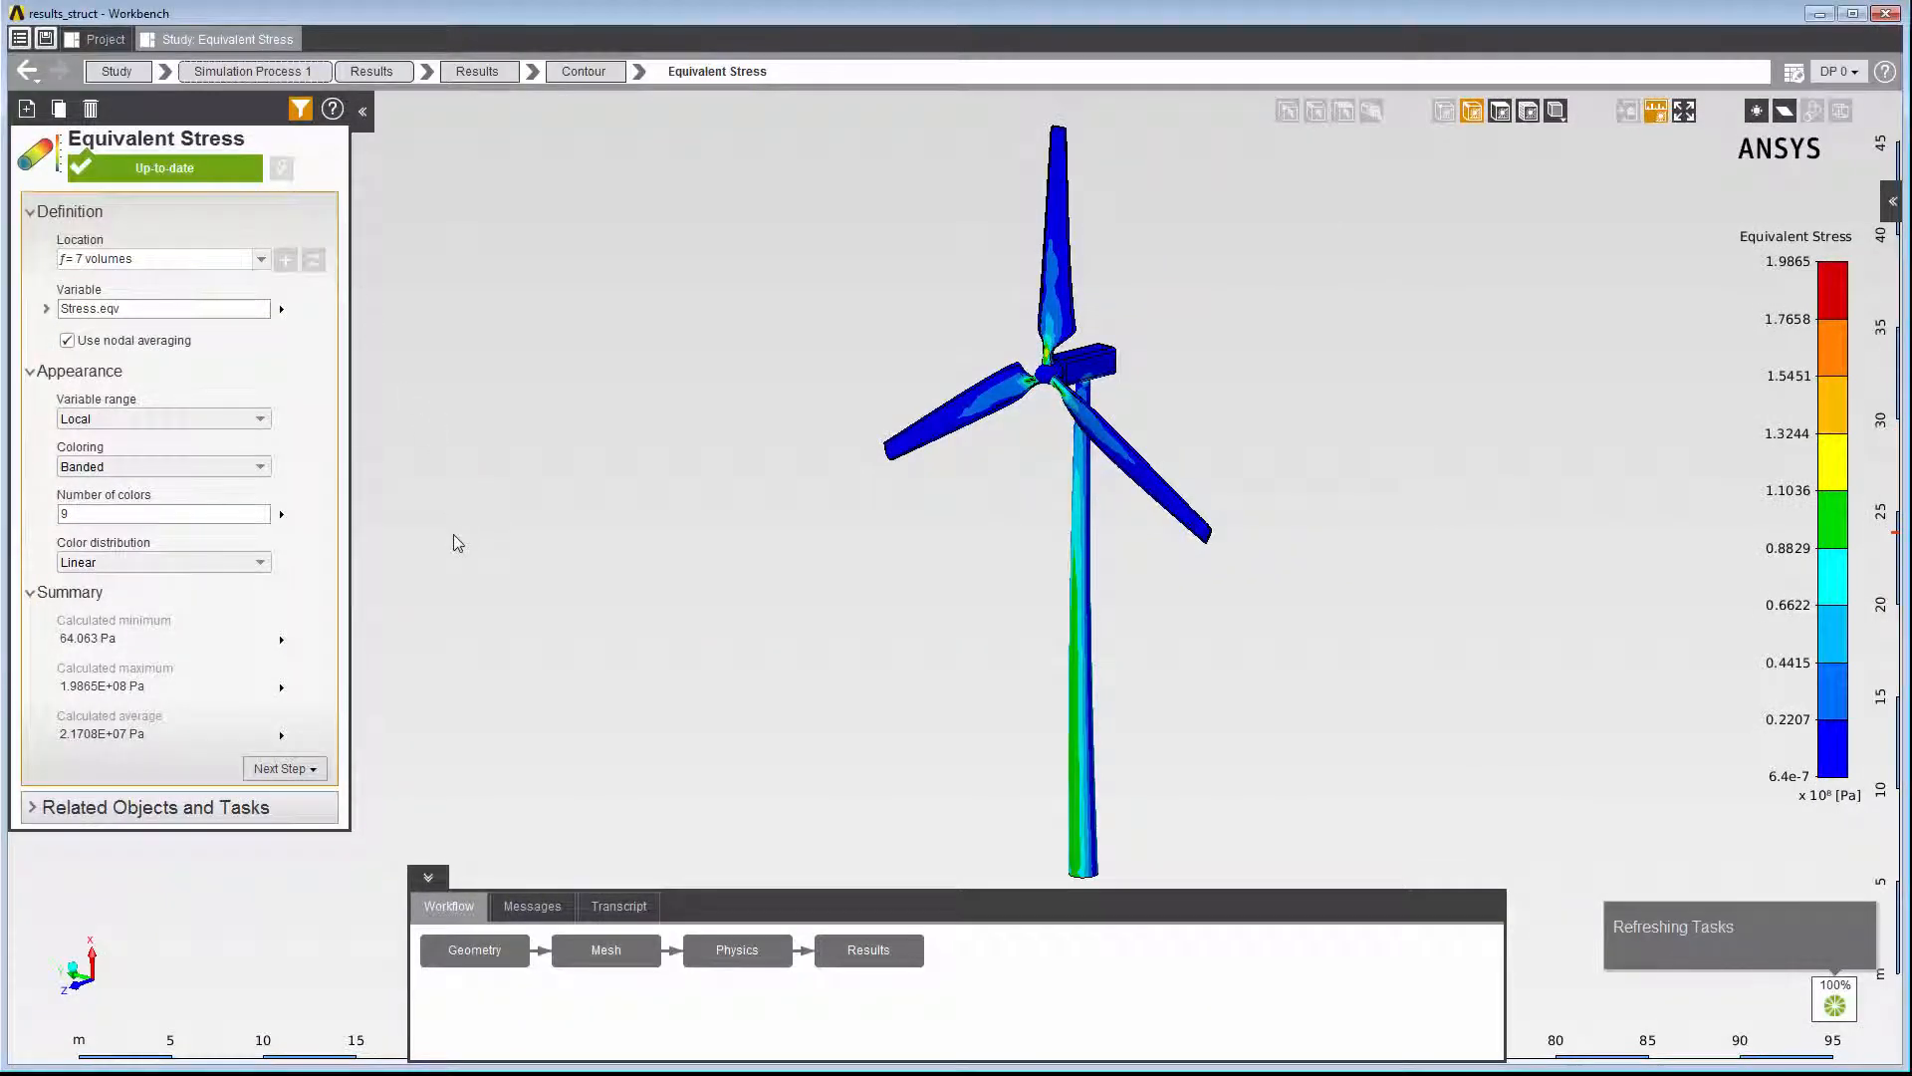
{"action": "left_click", "coordinate": [259, 466]}
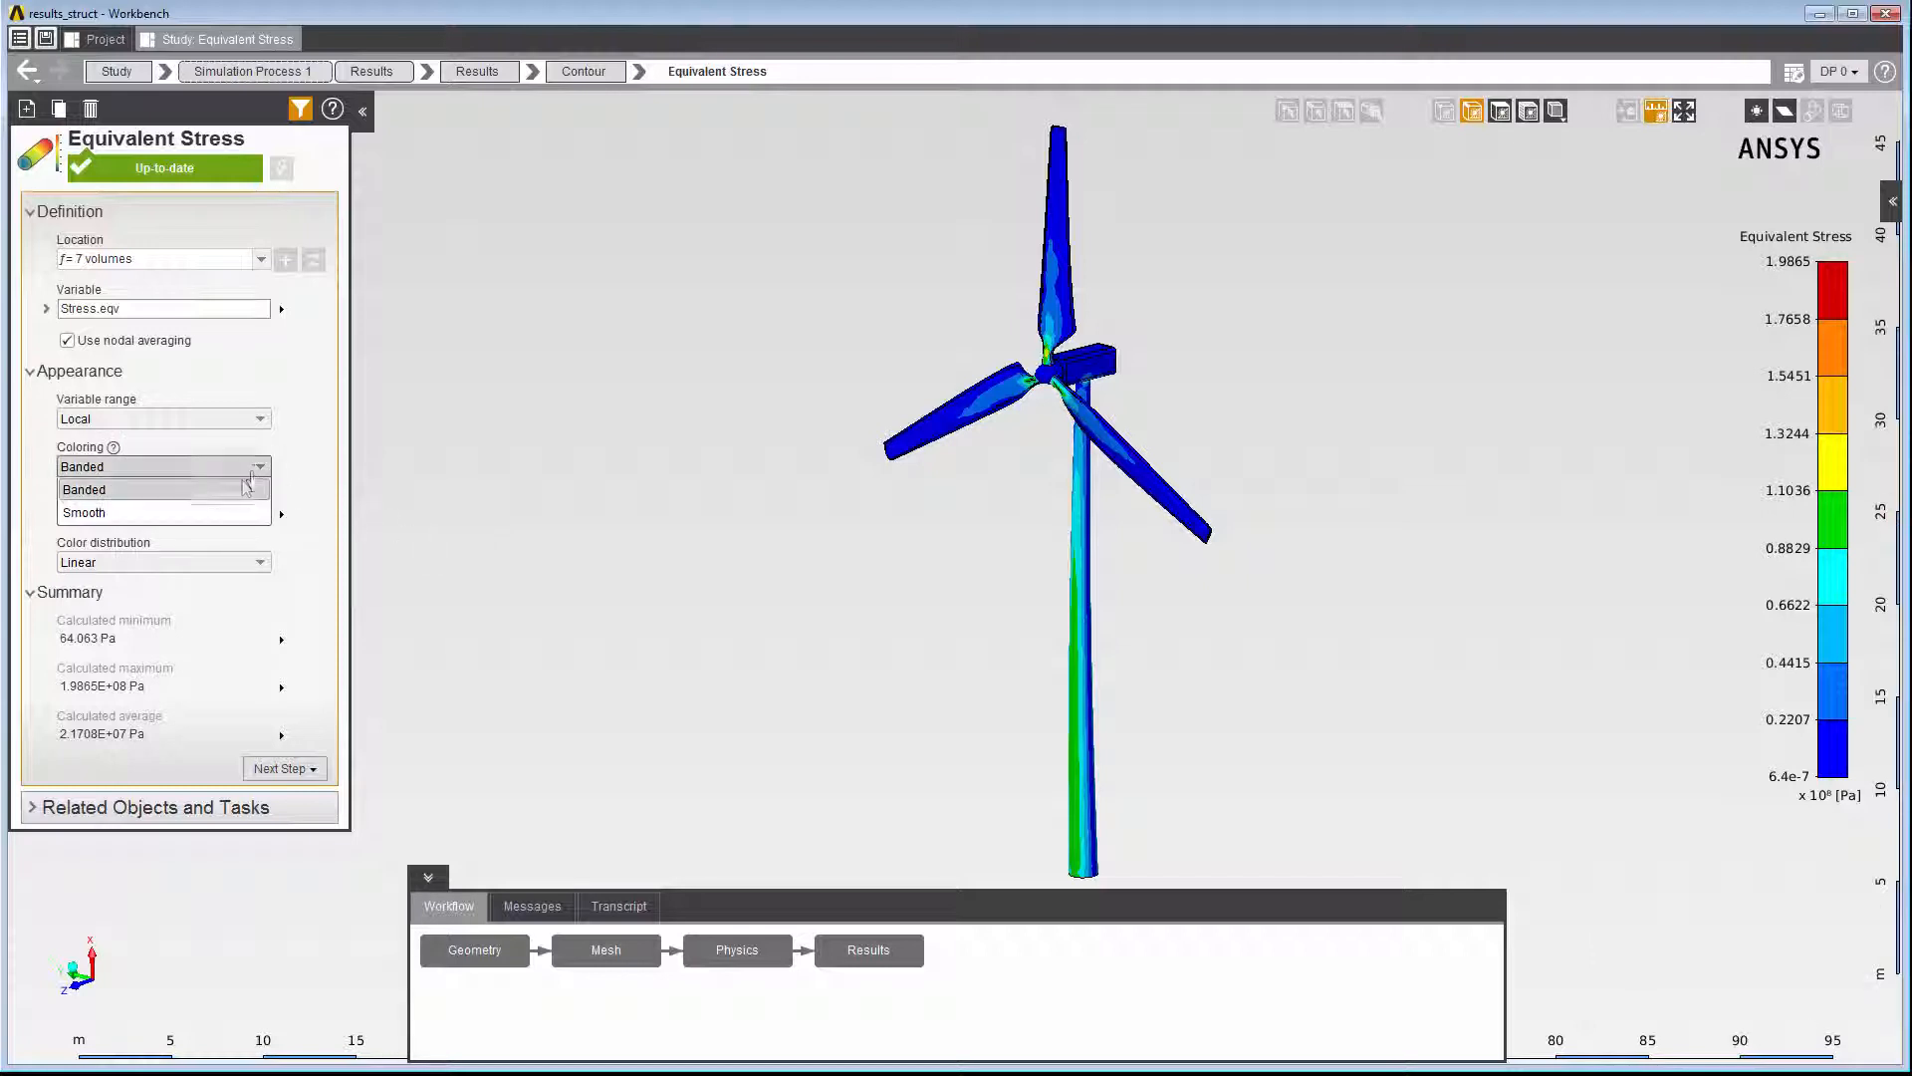
{"action": "left_click", "coordinate": [231, 514]}
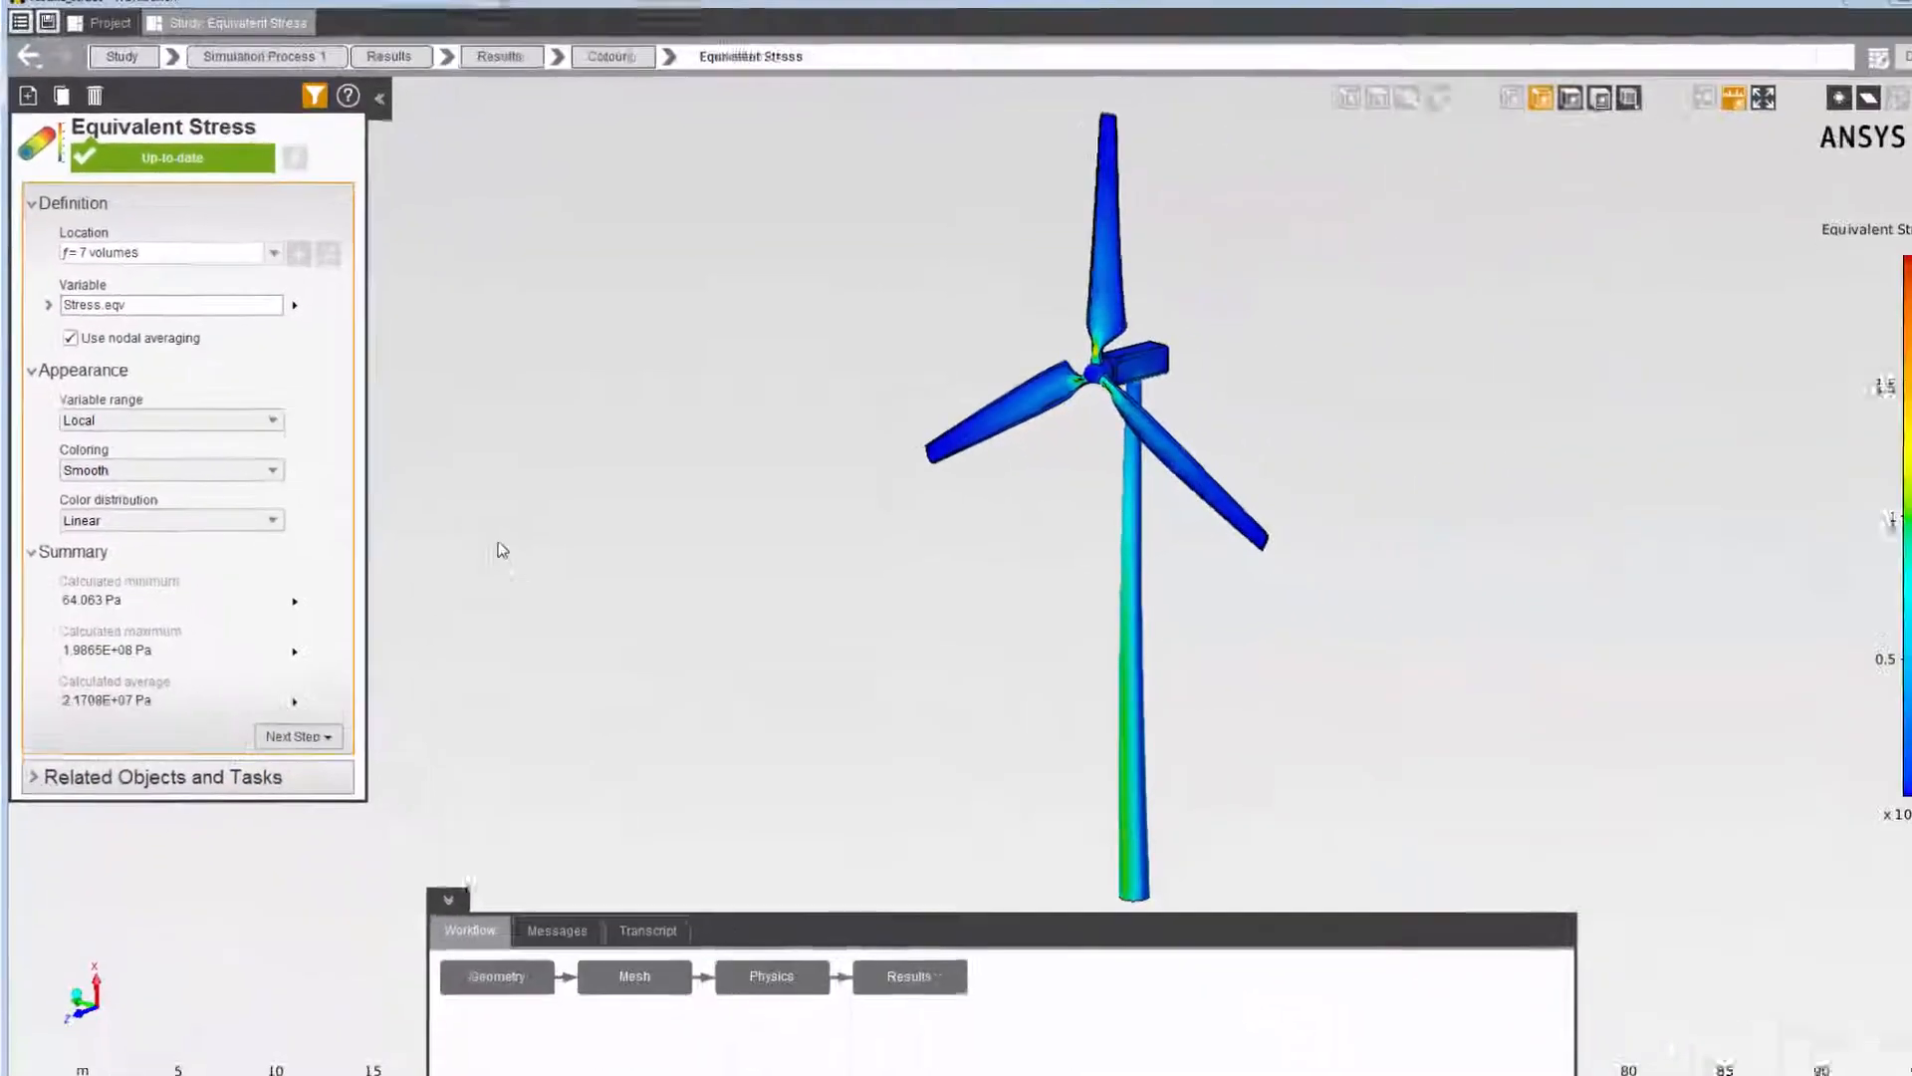
- Animate the Equivalent Stress result on the wind turbine
{"action": "right_click", "coordinate": [478, 540]}
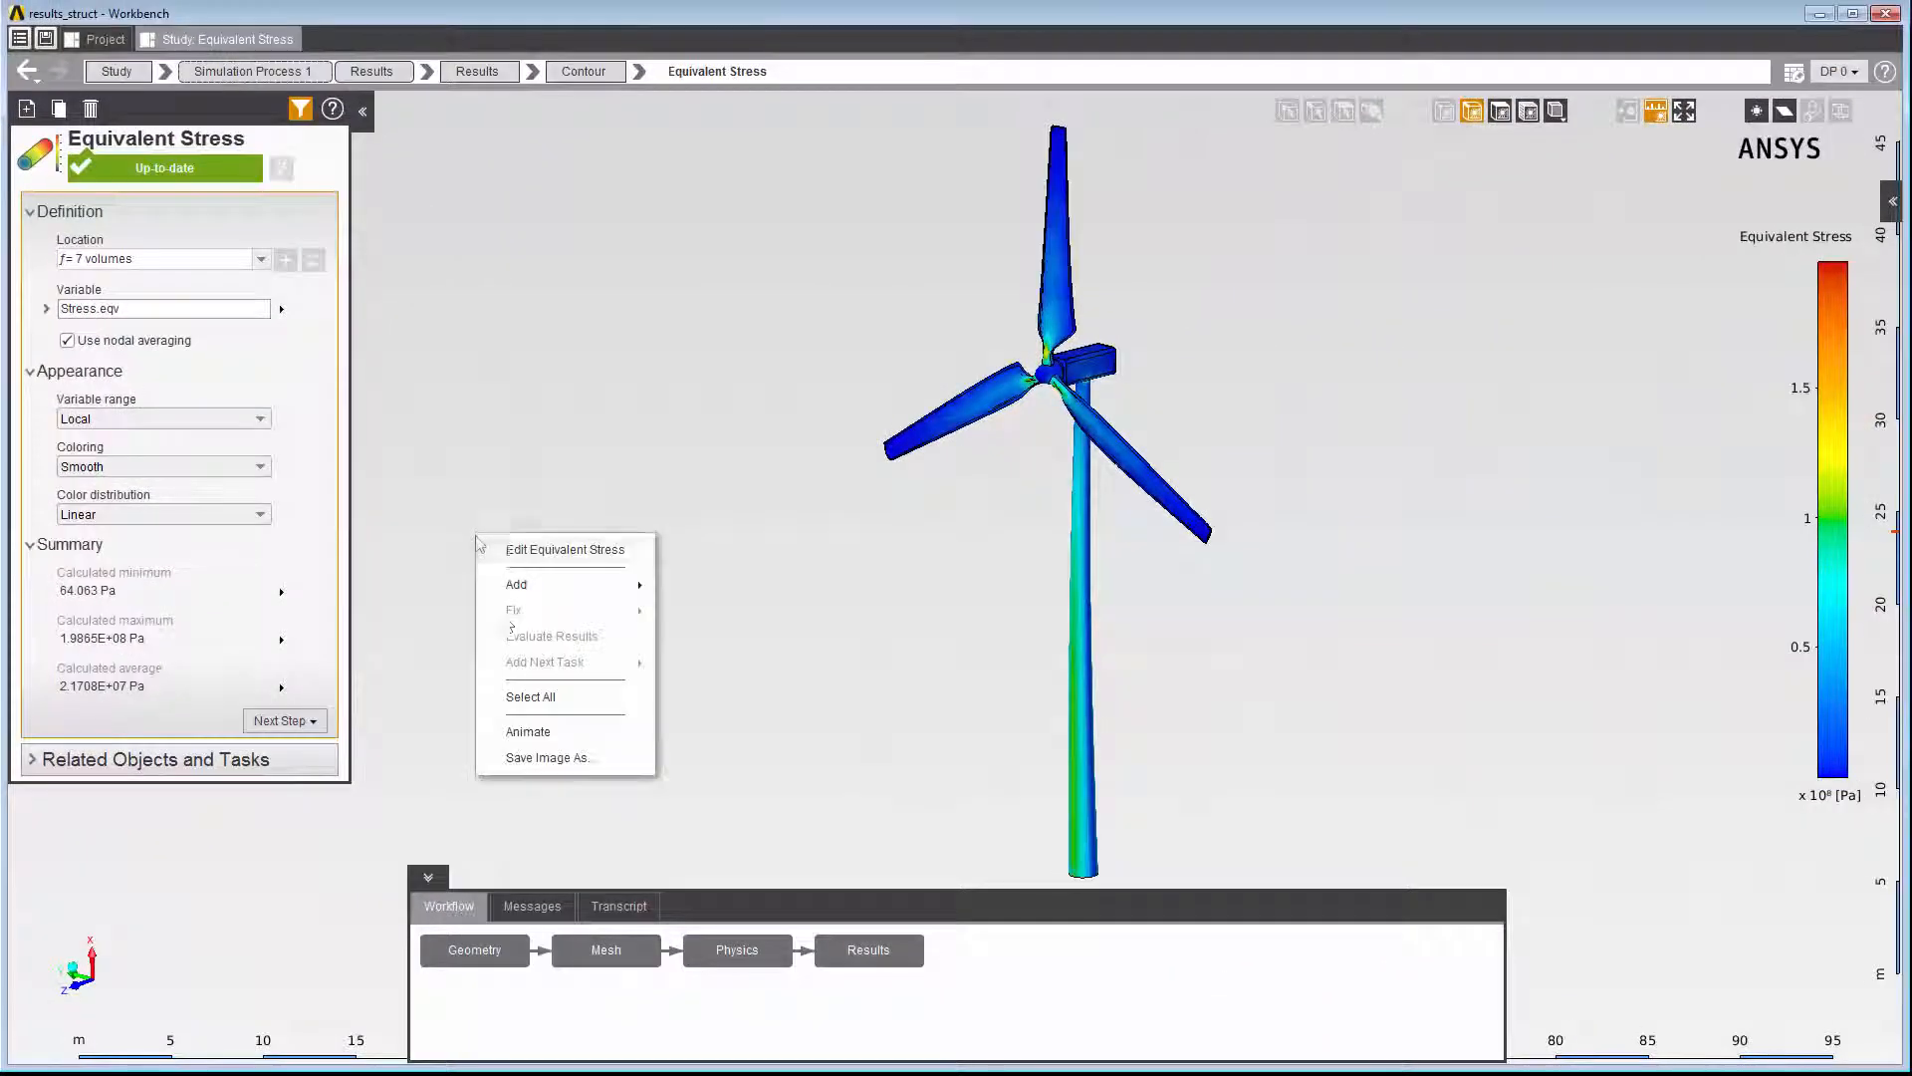
{"action": "left_click", "coordinate": [530, 734]}
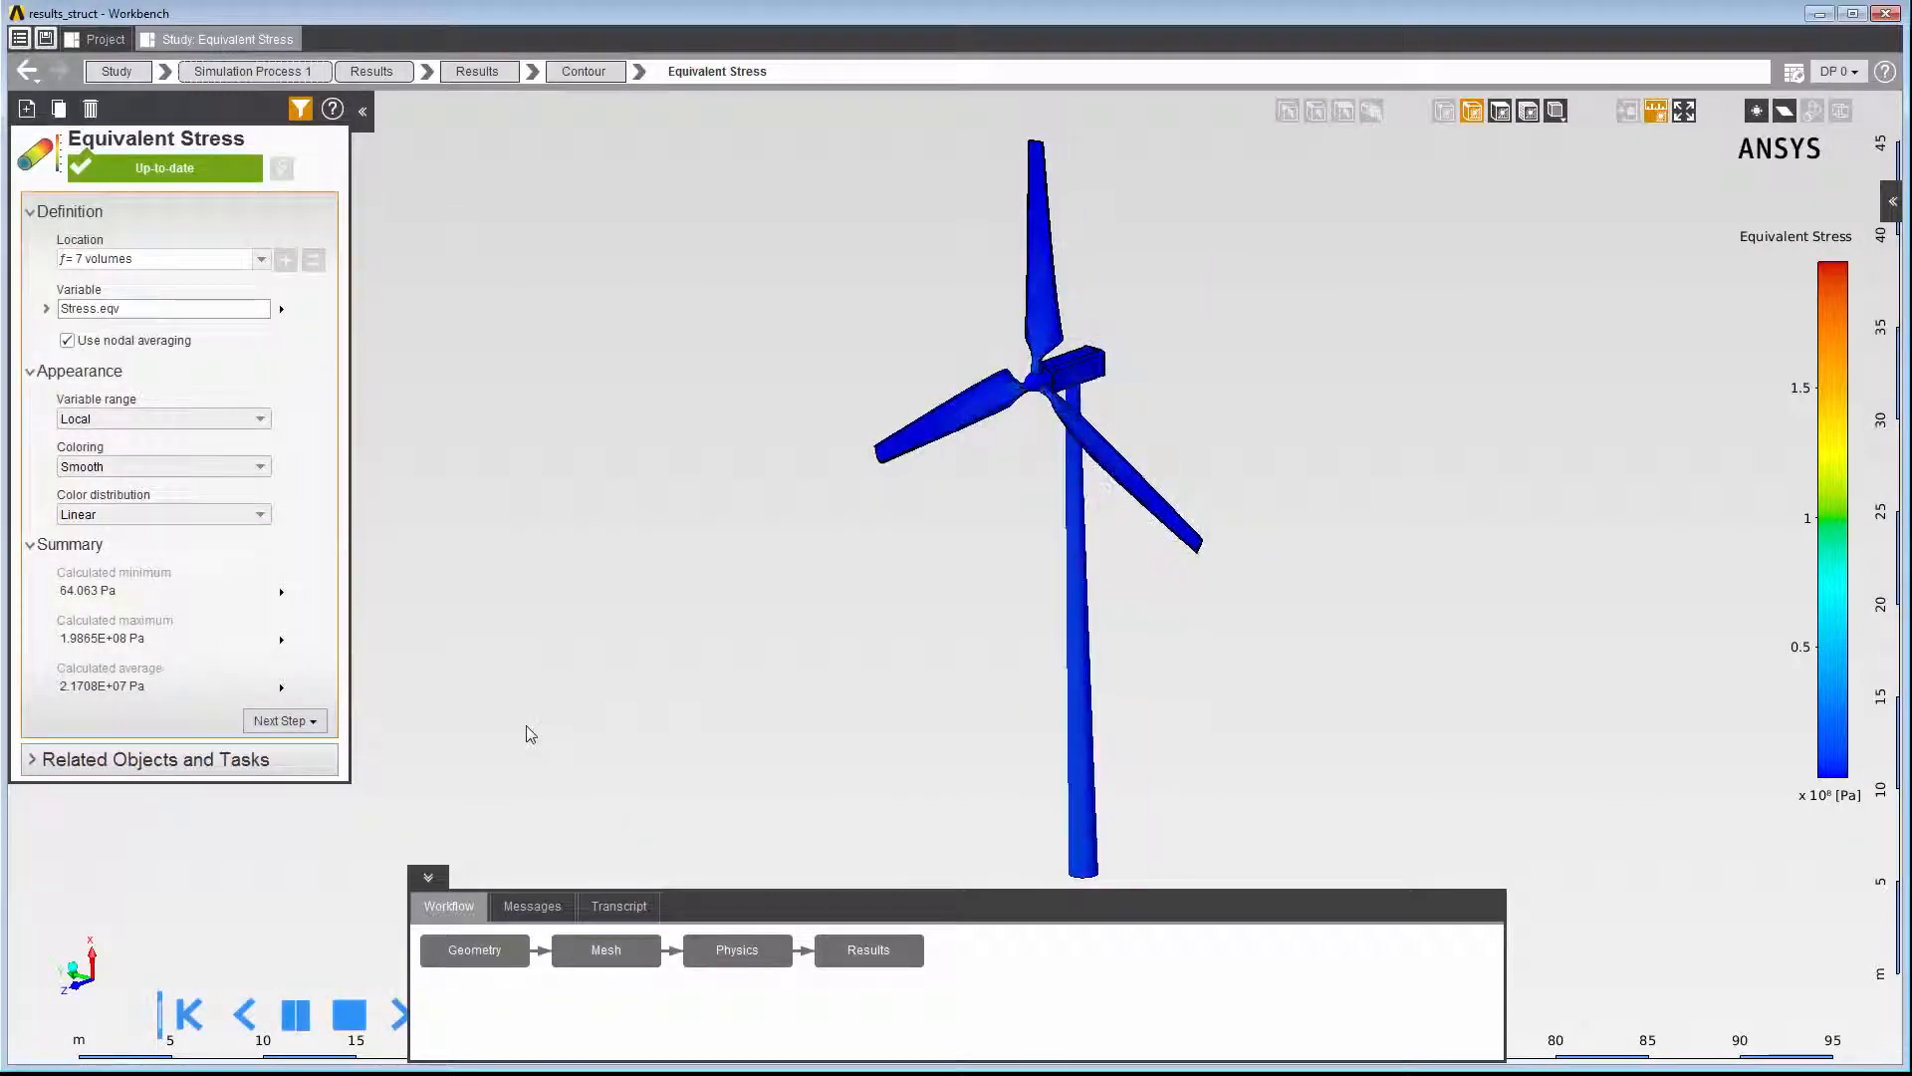
- Add a Vector result for the turbine volumes with Displacement as its variable
{"action": "right_click", "coordinate": [546, 641]}
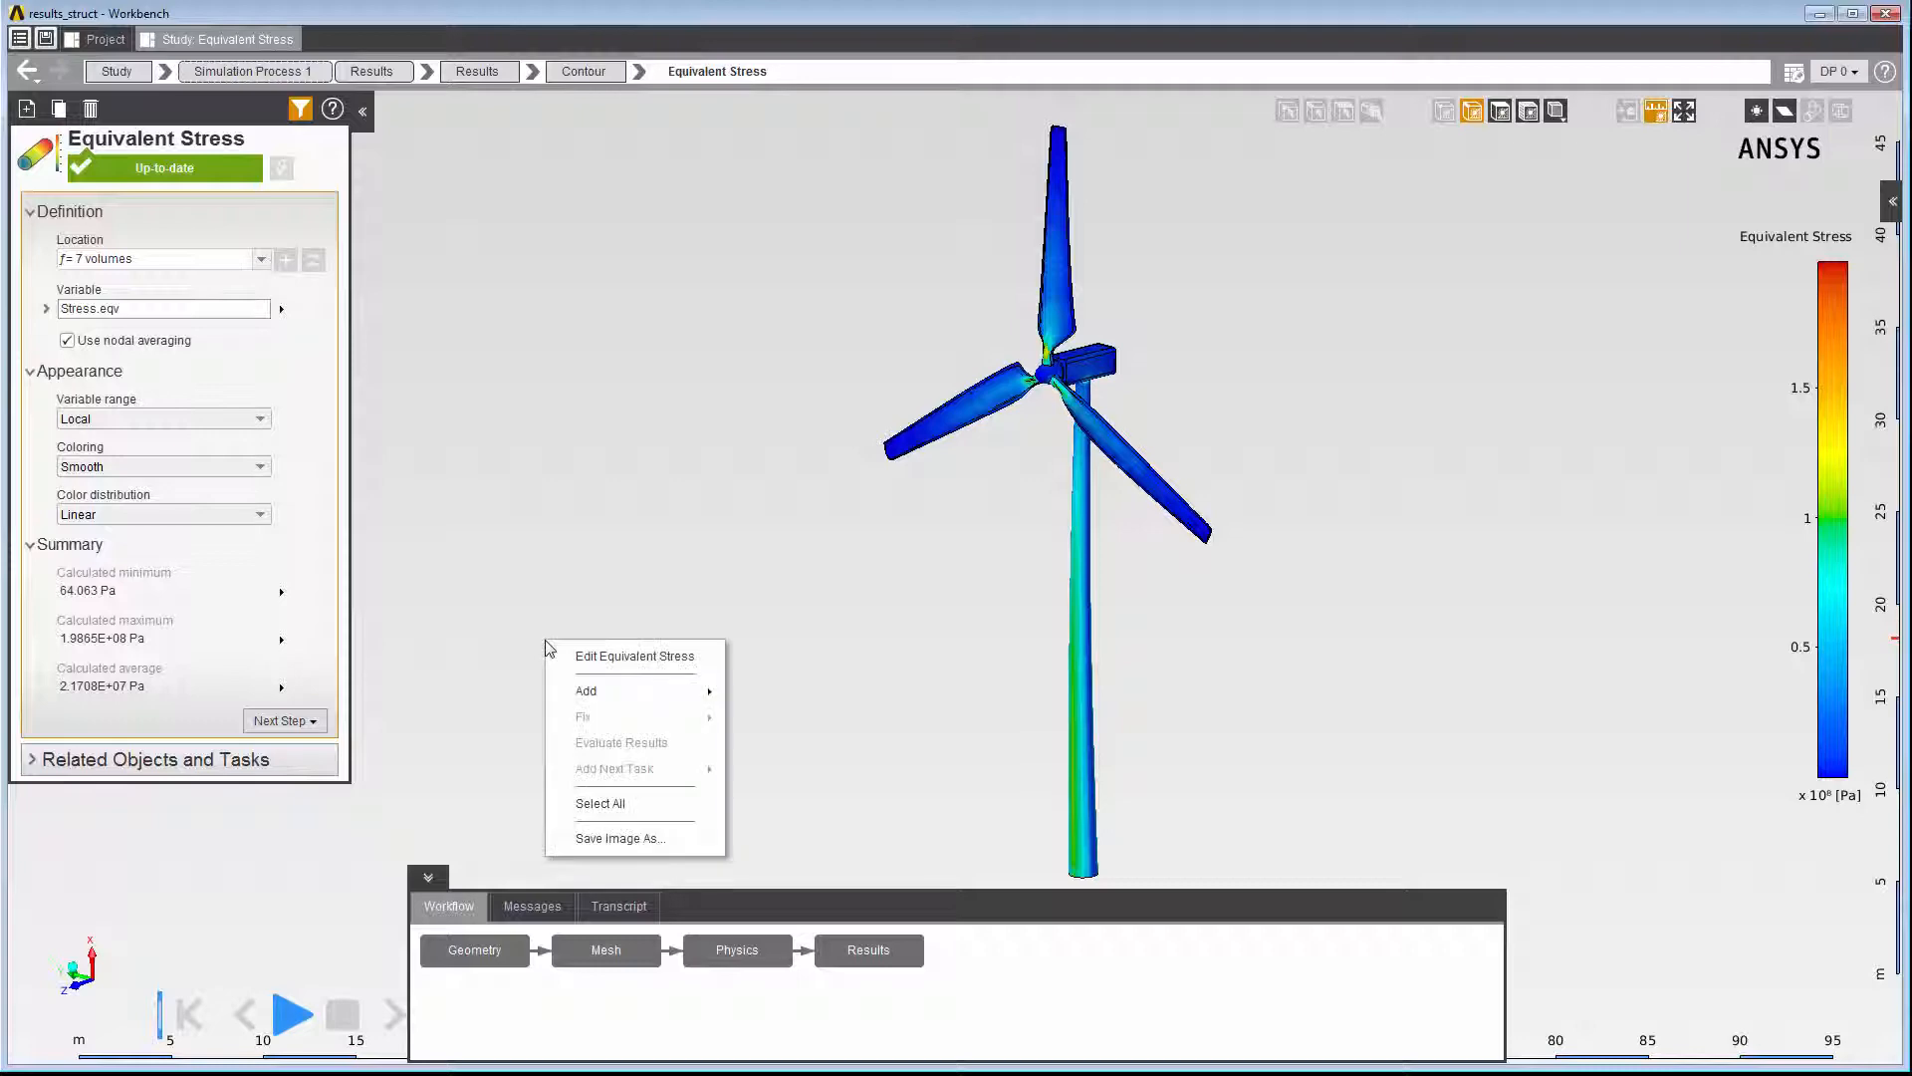
{"action": "mouse_move", "coordinate": [597, 690]}
{"action": "mouse_move", "coordinate": [786, 695]}
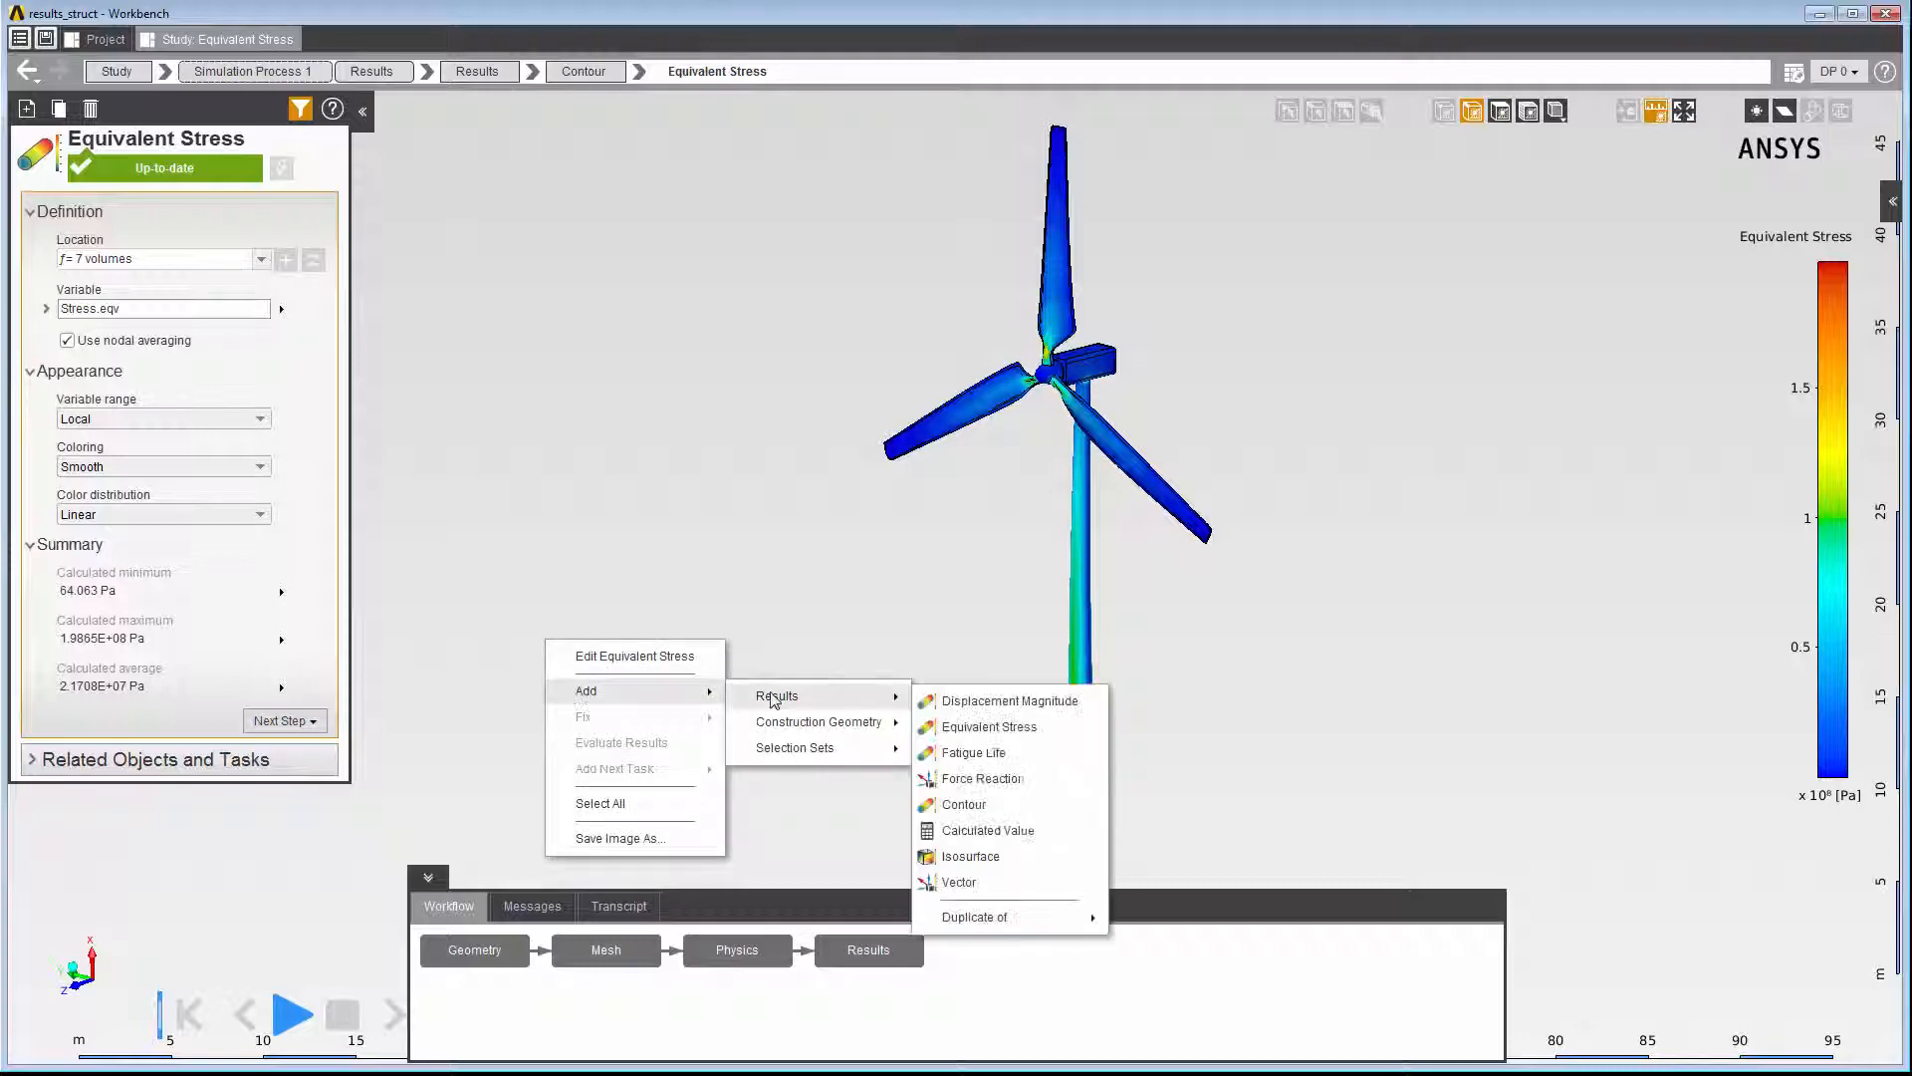
{"action": "left_click", "coordinate": [986, 882]}
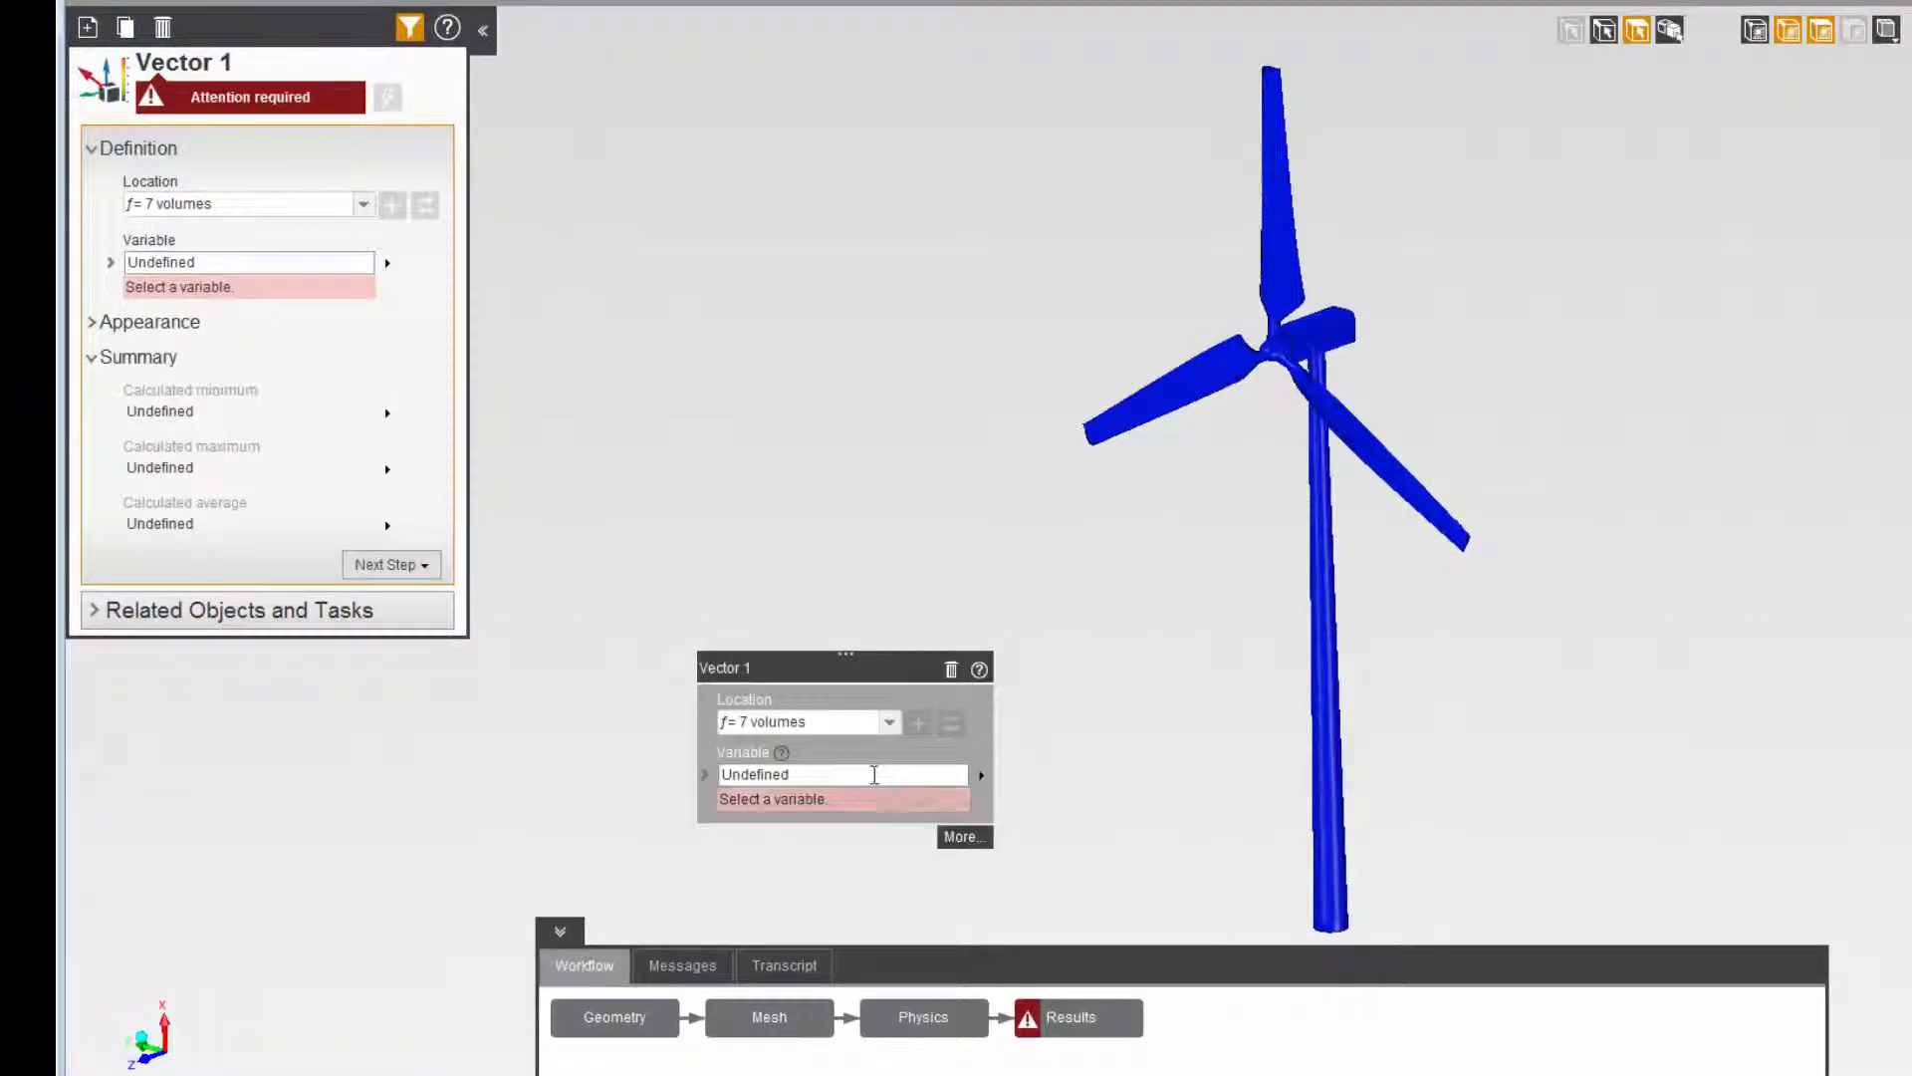
{"action": "left_click", "coordinate": [936, 775]}
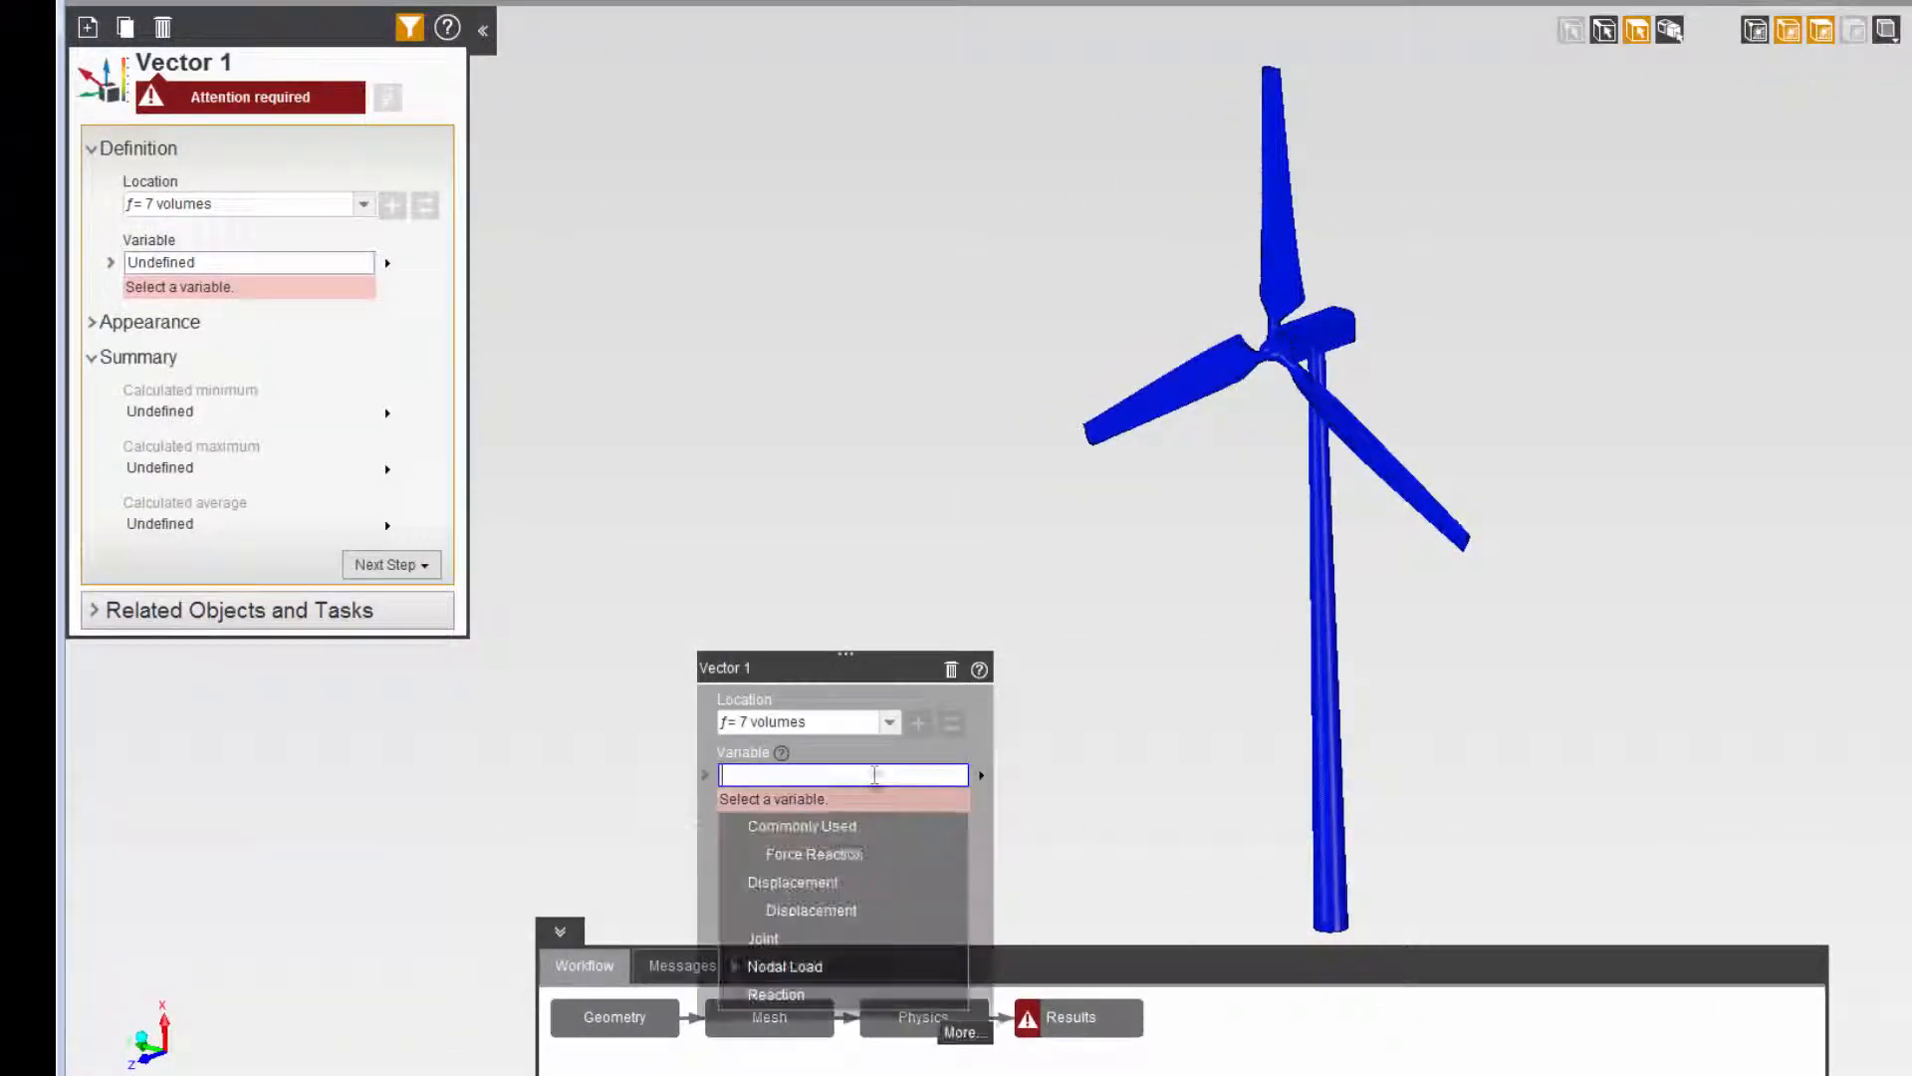
{"action": "left_click", "coordinate": [783, 911]}
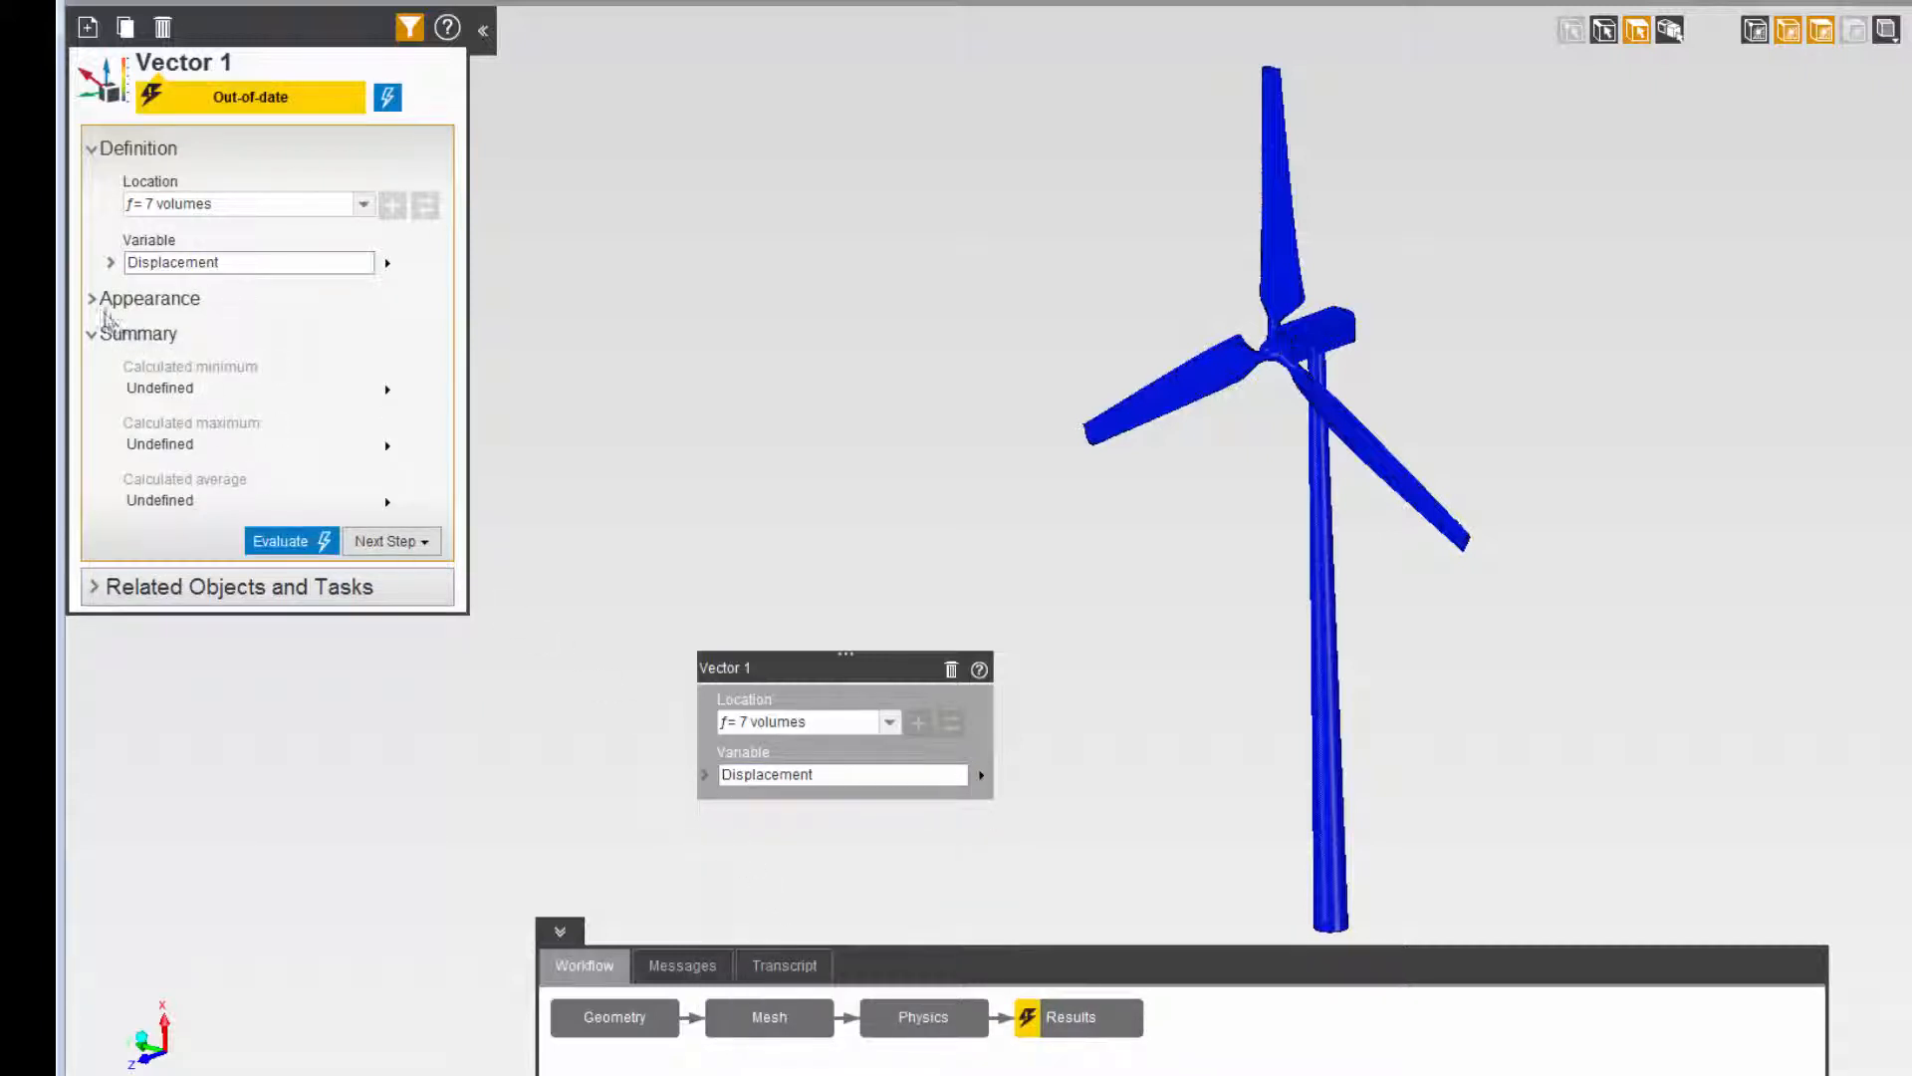
- Set the displacement vector result's coloring to Smooth and evaluate it
{"action": "left_click", "coordinate": [91, 299]}
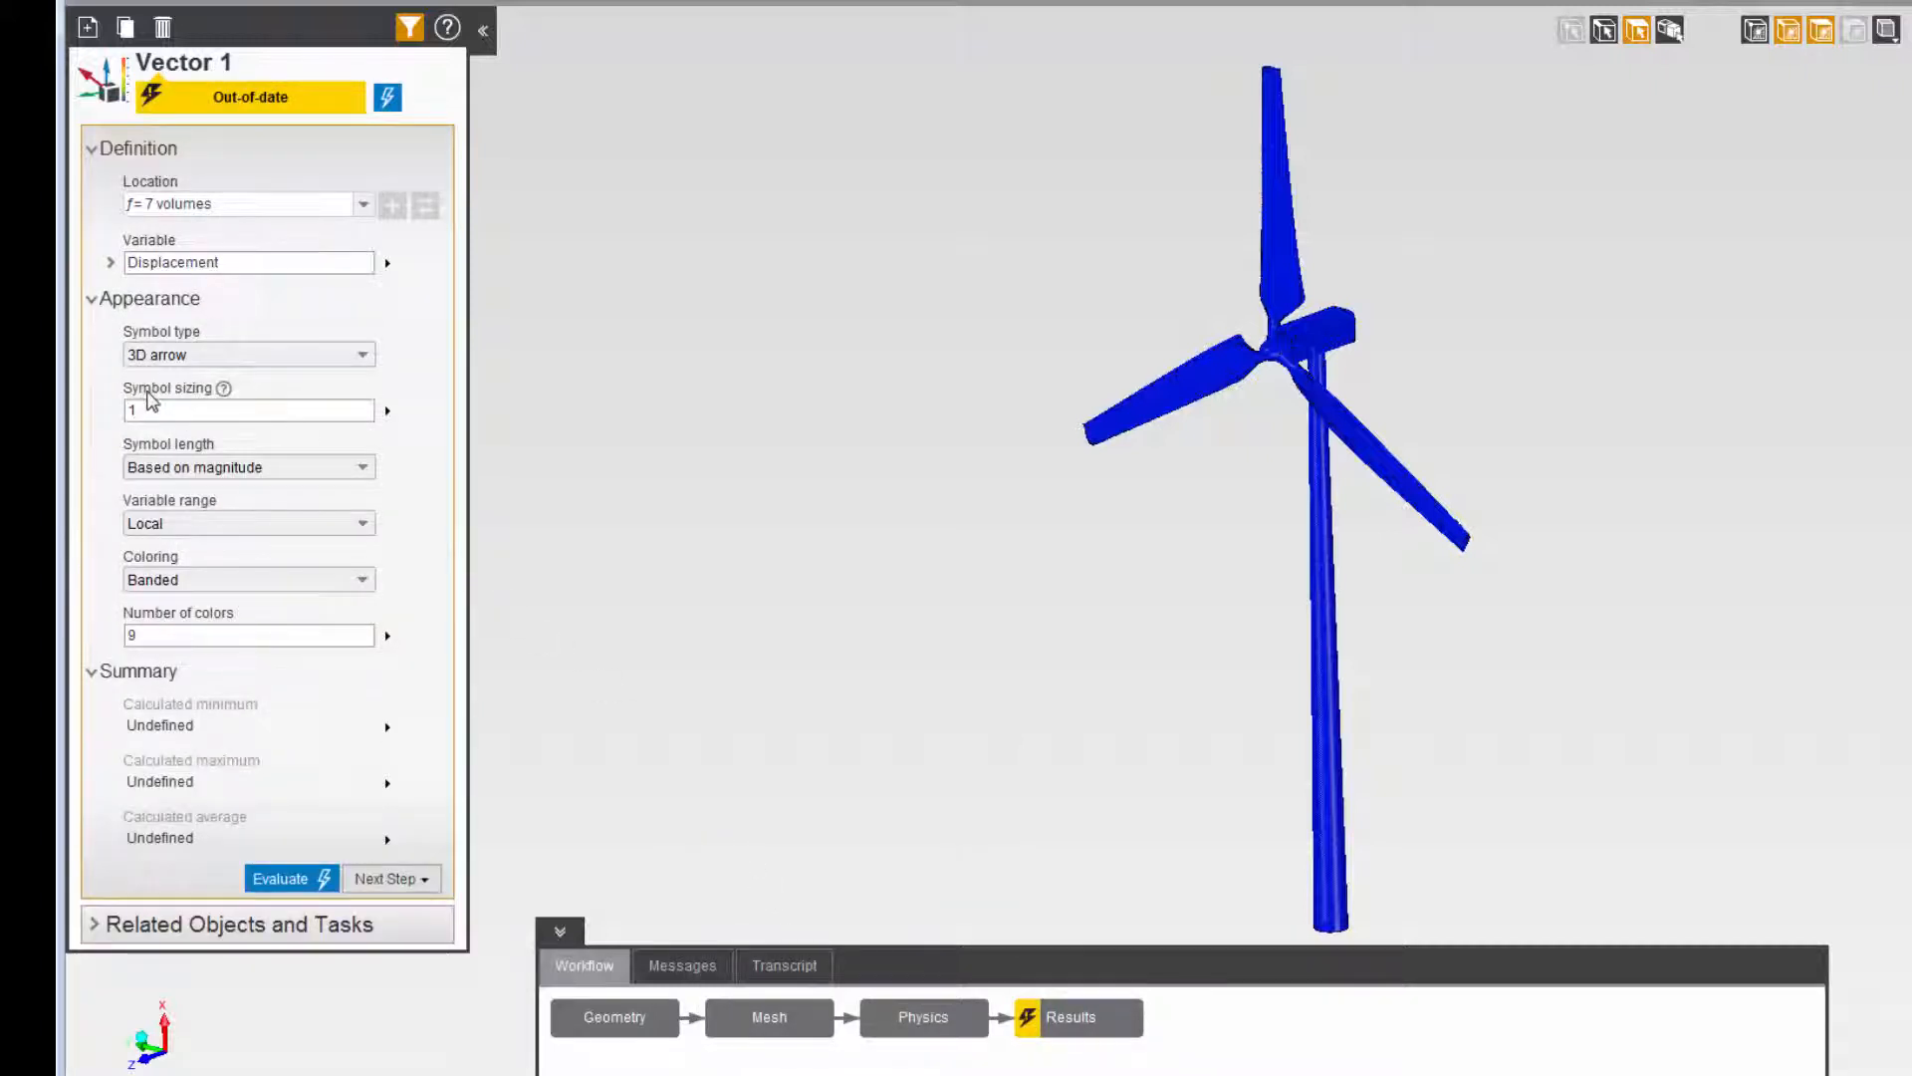
{"action": "left_click", "coordinate": [163, 575]}
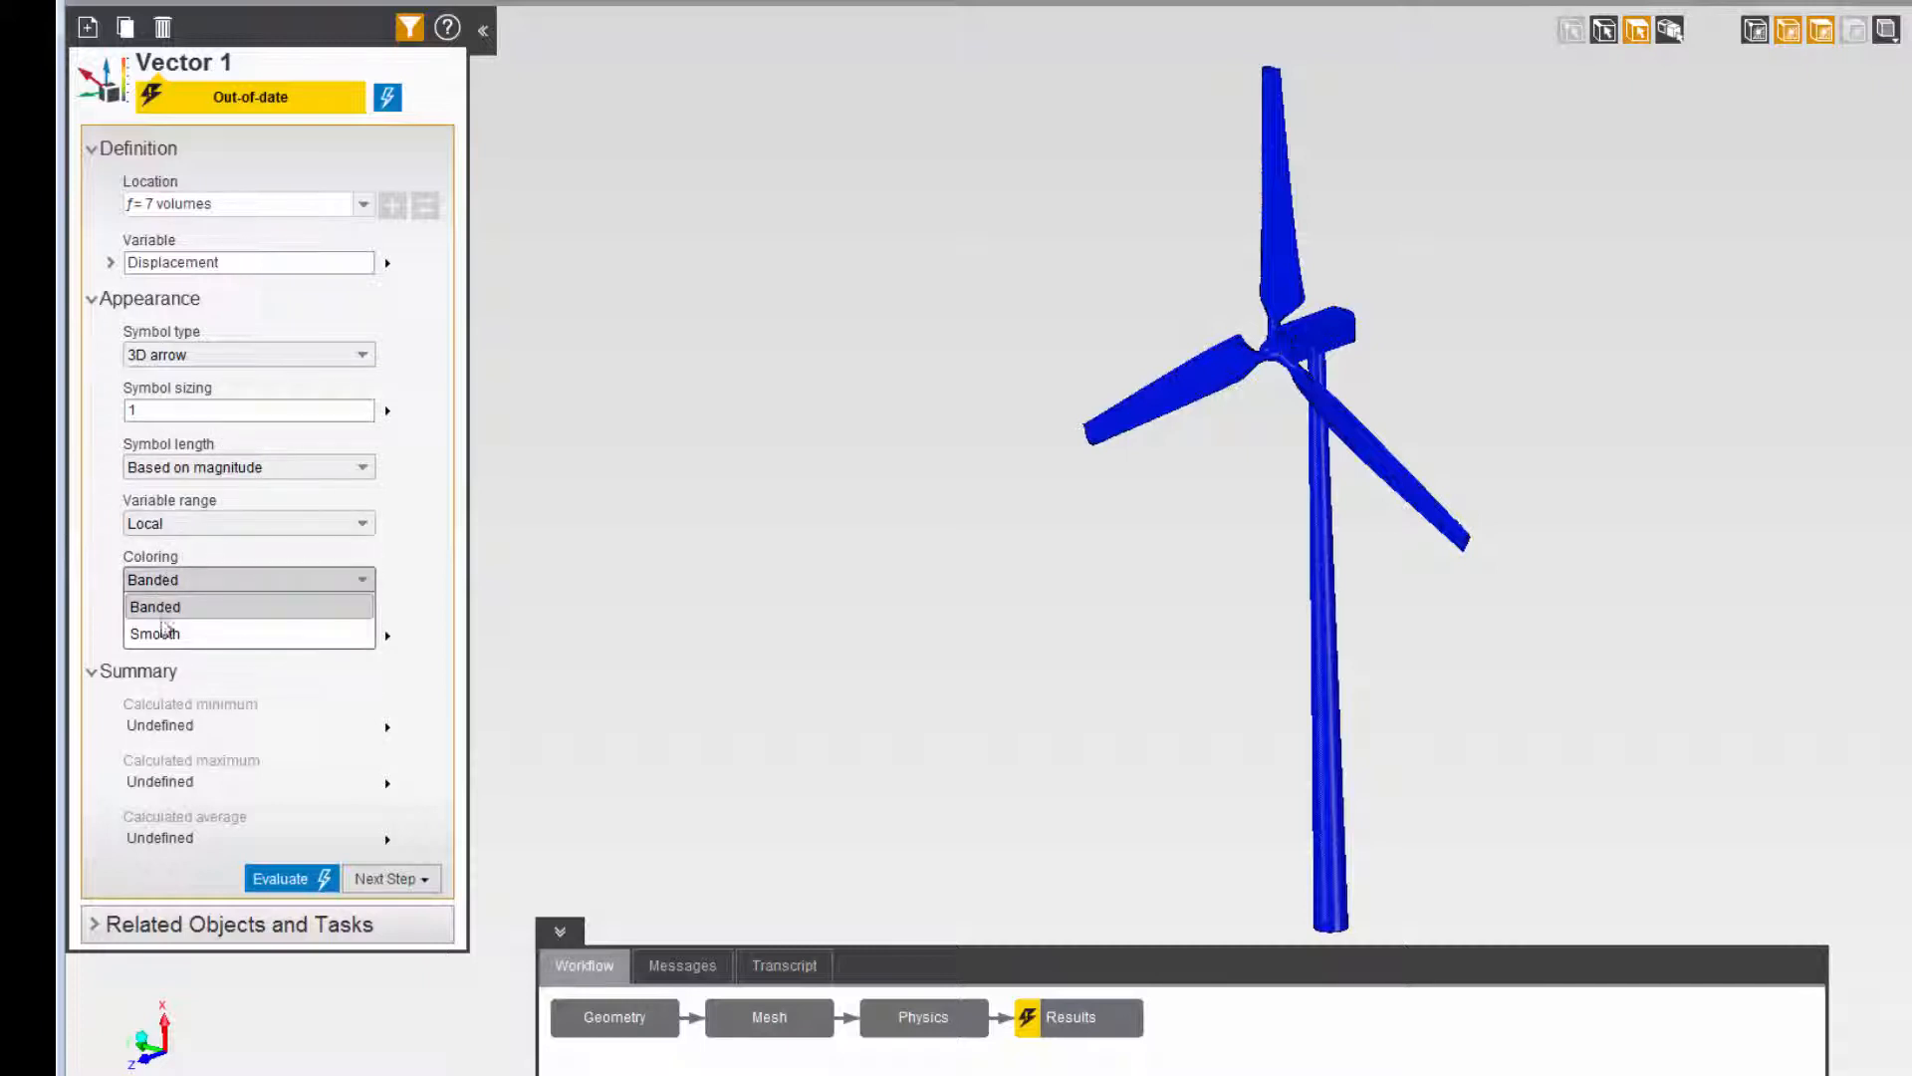
{"action": "left_click", "coordinate": [159, 633]}
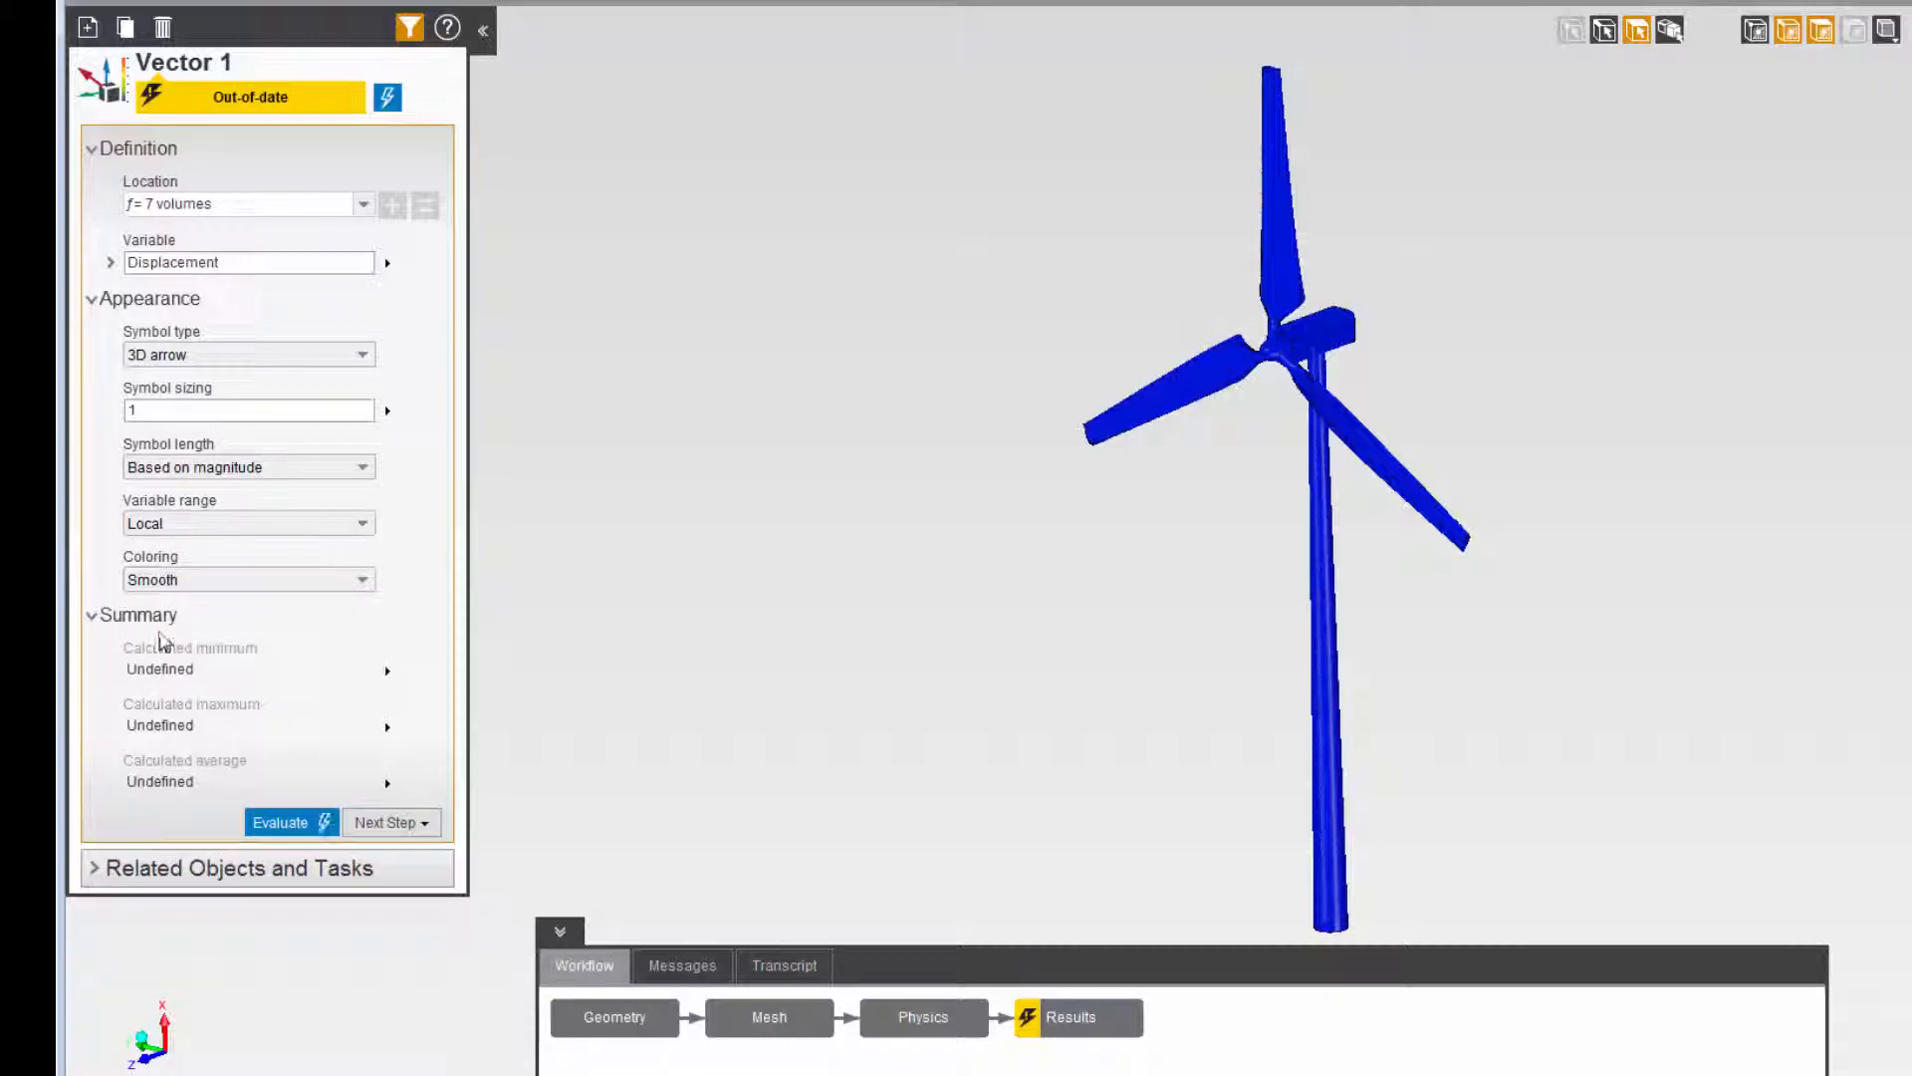
{"action": "left_click", "coordinate": [279, 822]}
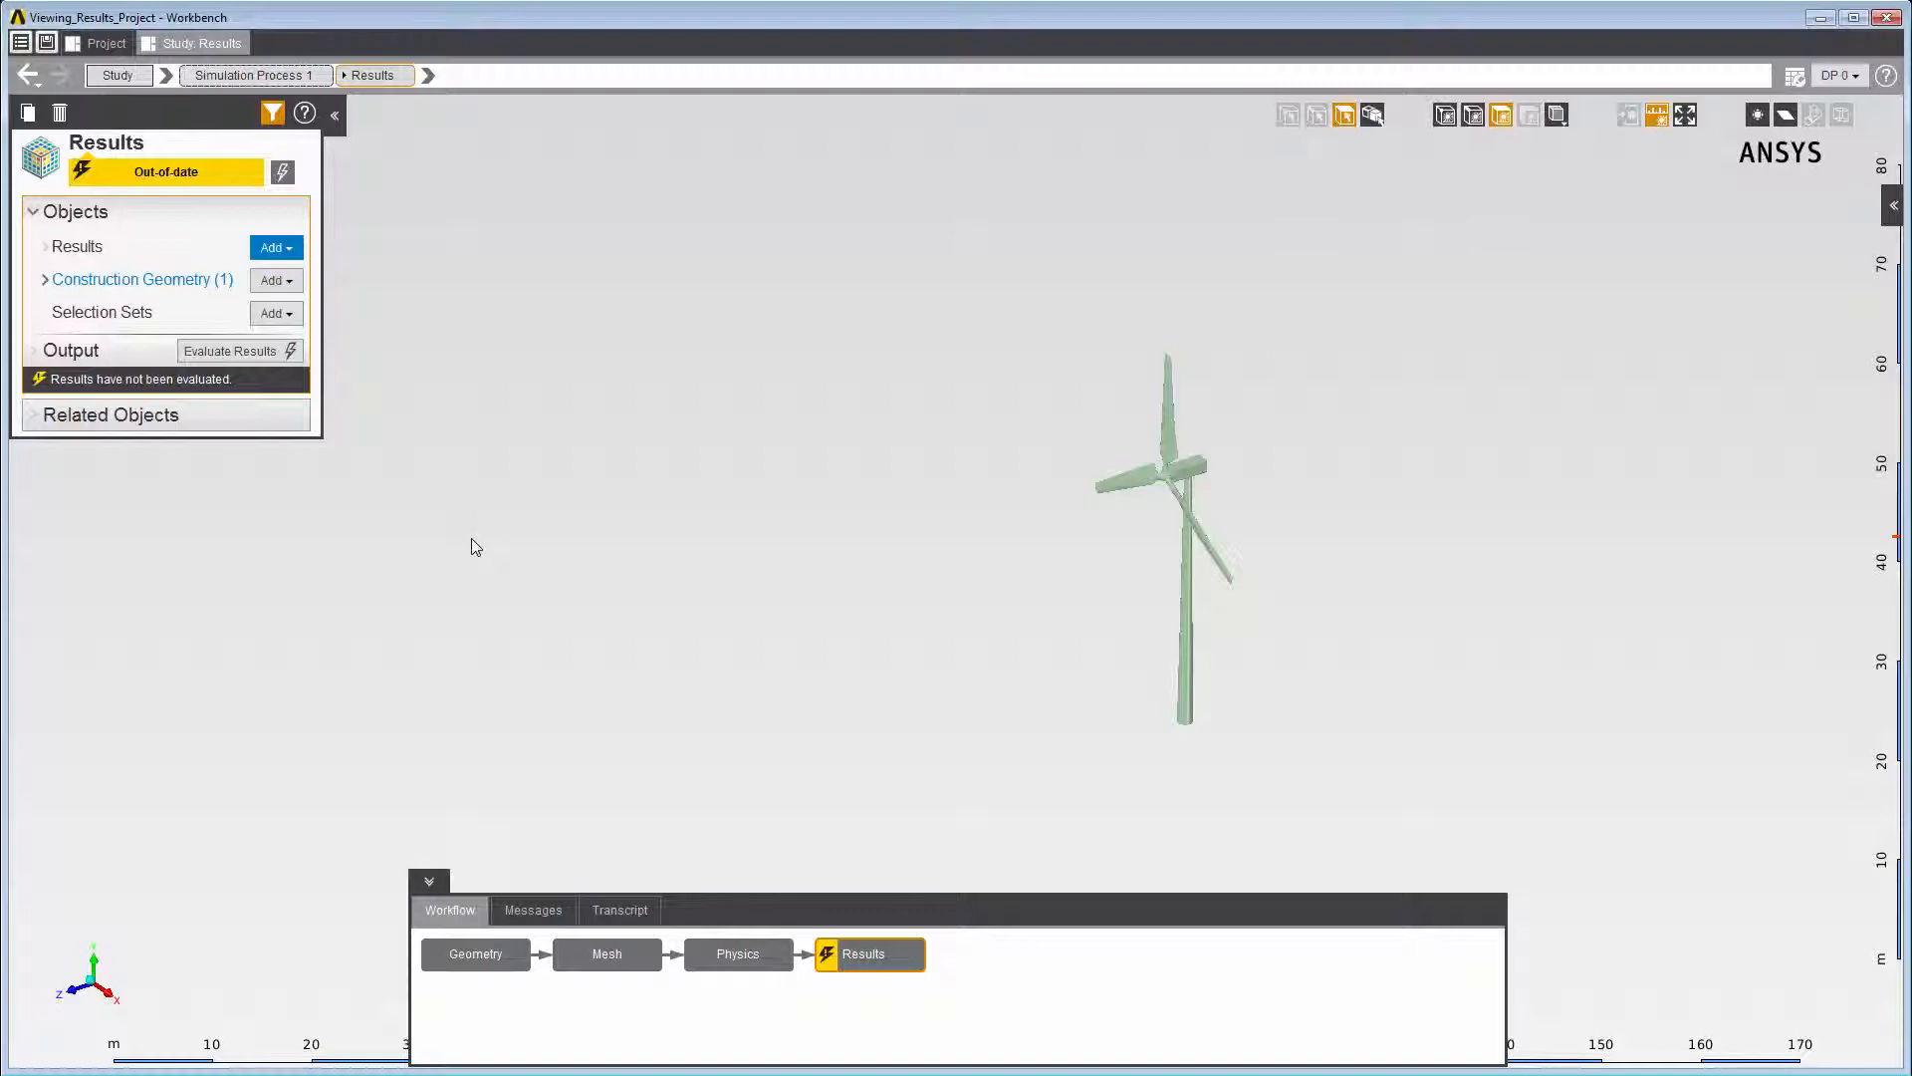
- In the Viewing_Results_Project study, add an Isosurface result of Turbulence Kinetic Energy and evaluate it
{"action": "right_click", "coordinate": [475, 546]}
{"action": "mouse_move", "coordinate": [493, 554]}
{"action": "mouse_move", "coordinate": [671, 558]}
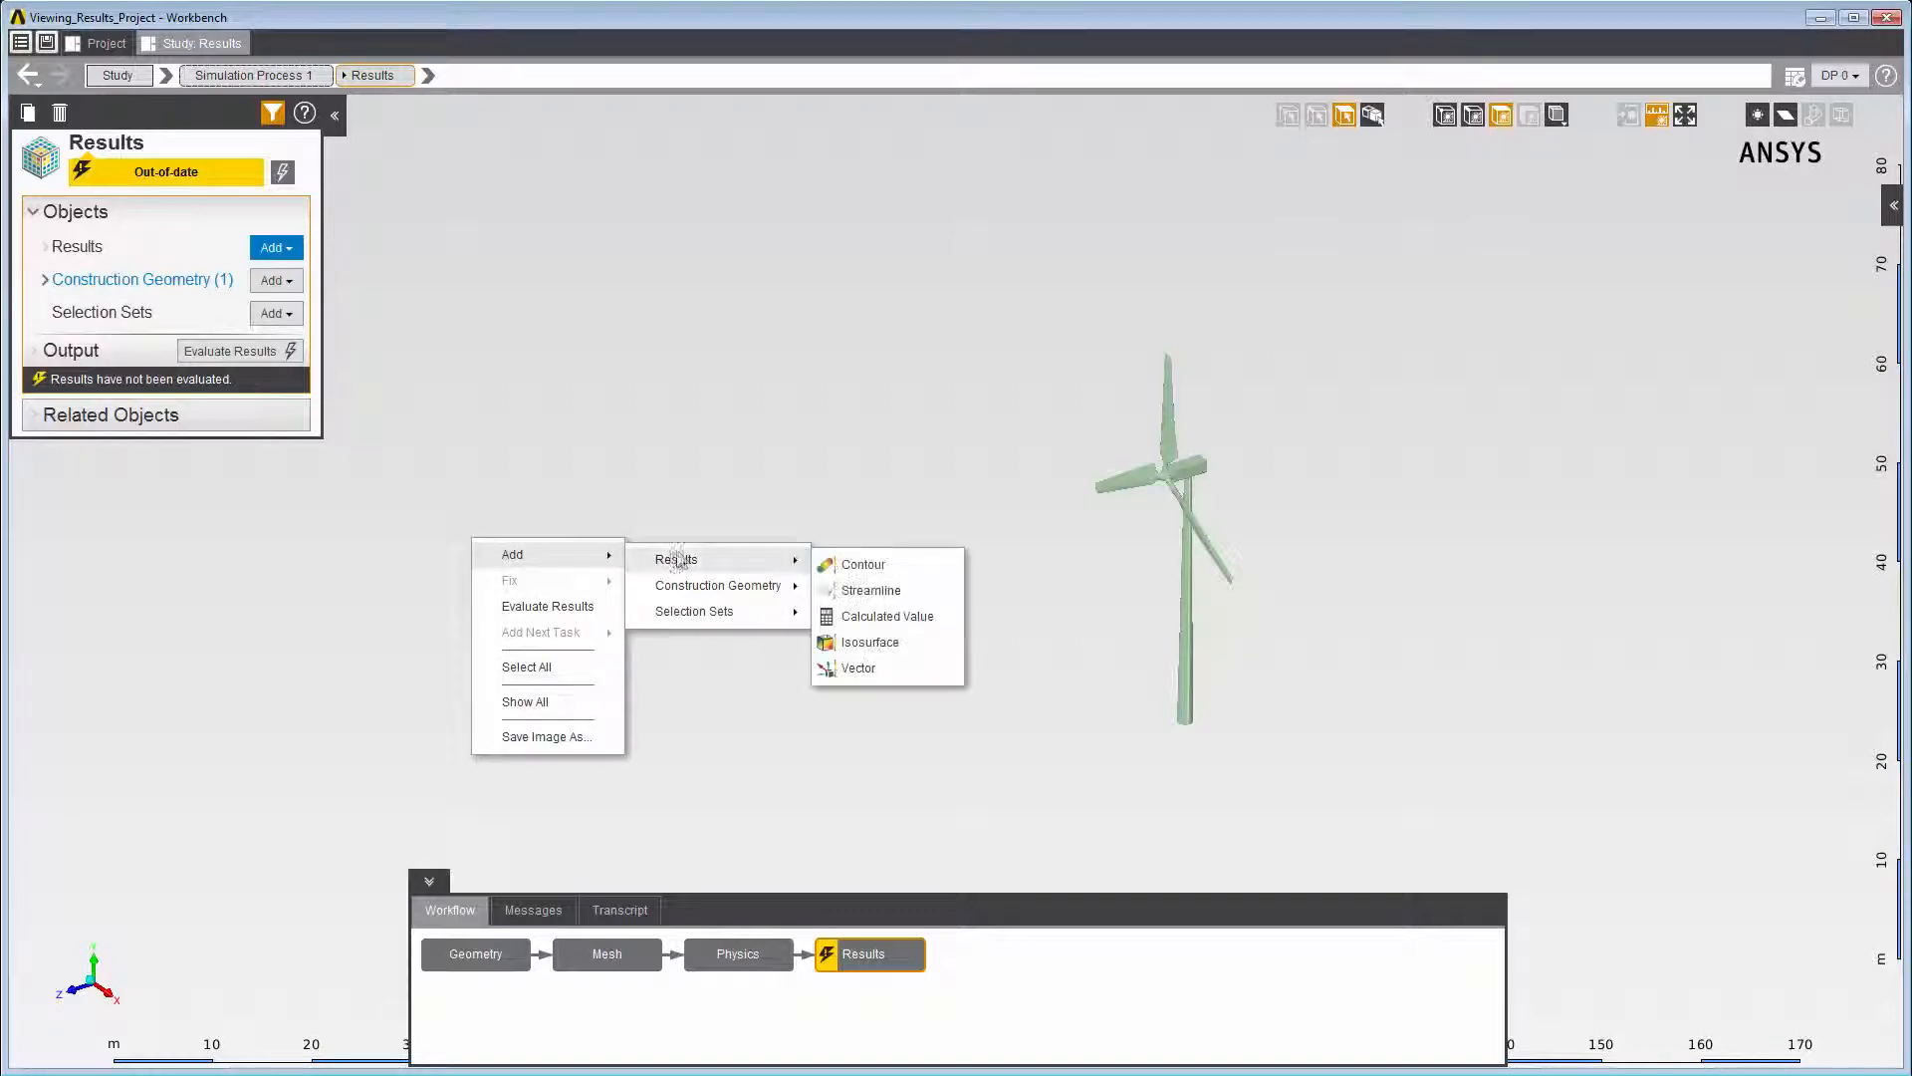
{"action": "left_click", "coordinate": [872, 641]}
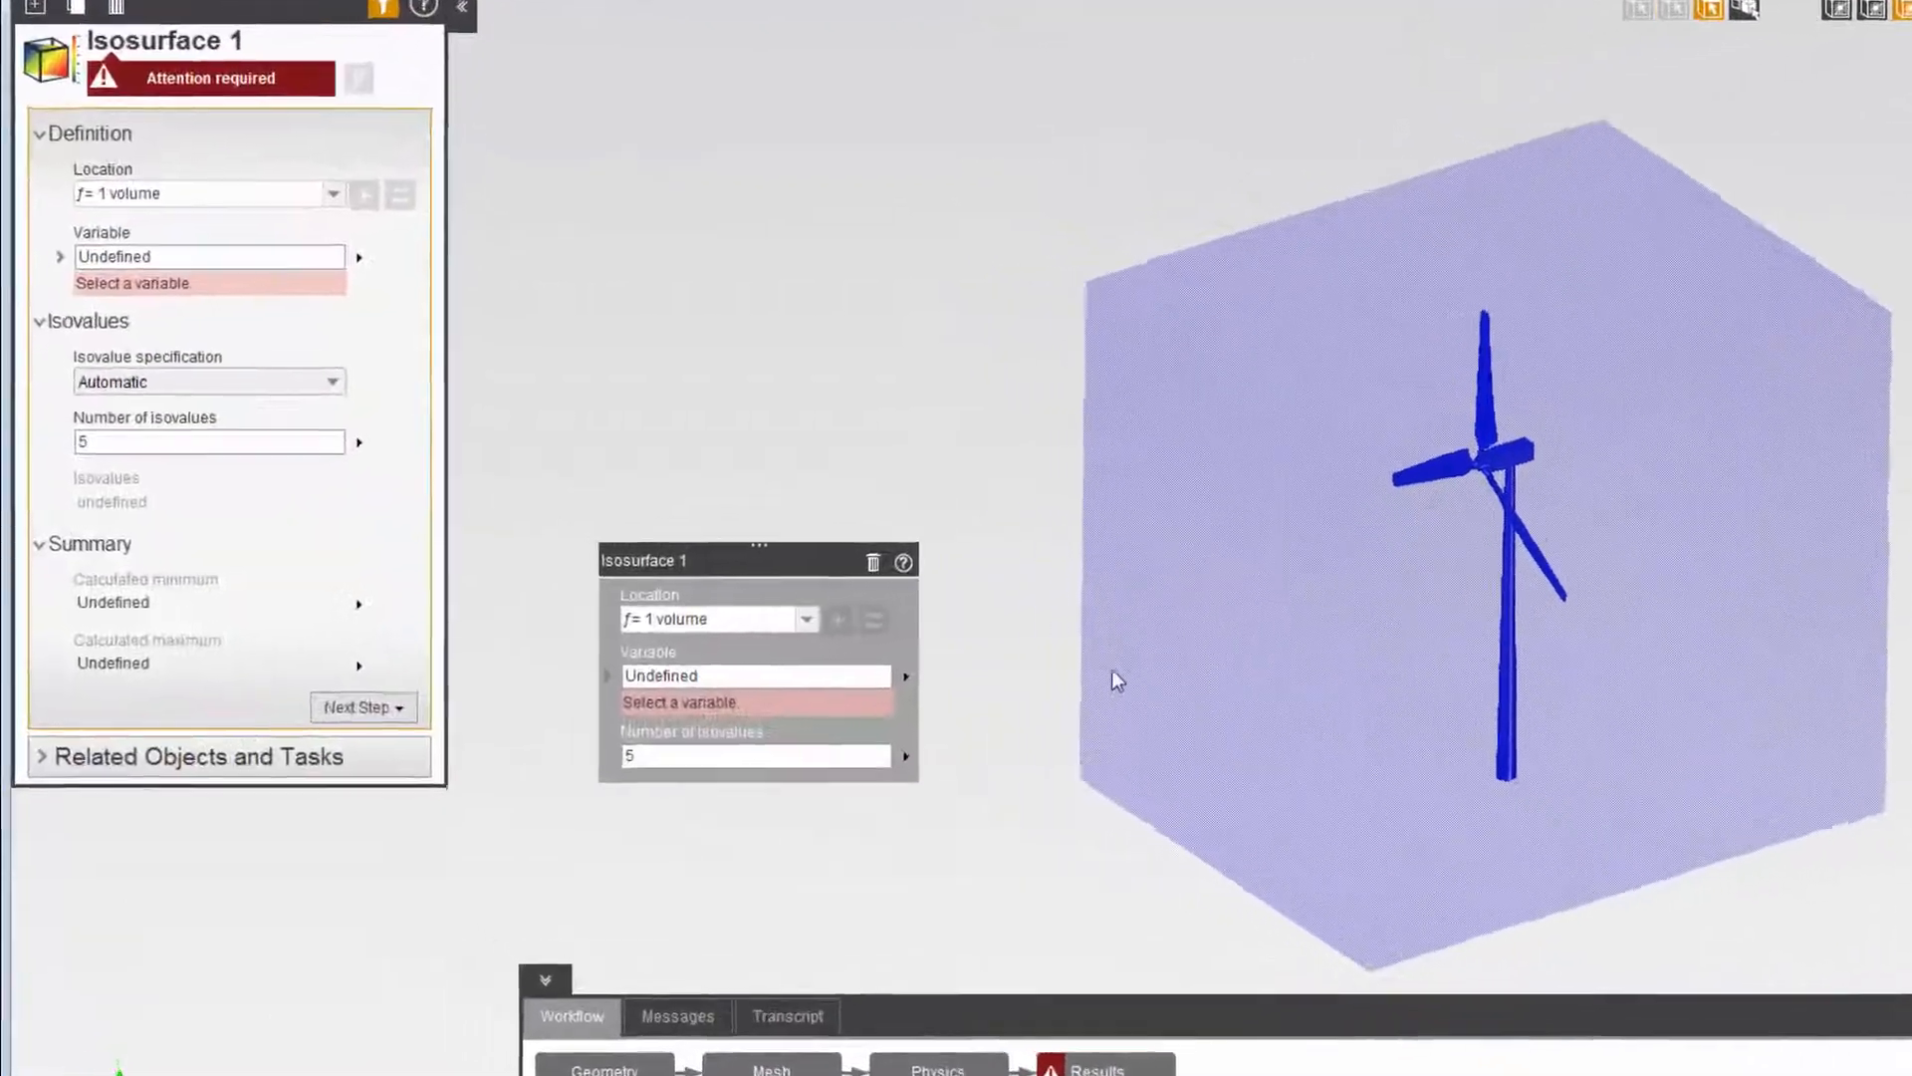
{"action": "left_click", "coordinate": [902, 680]}
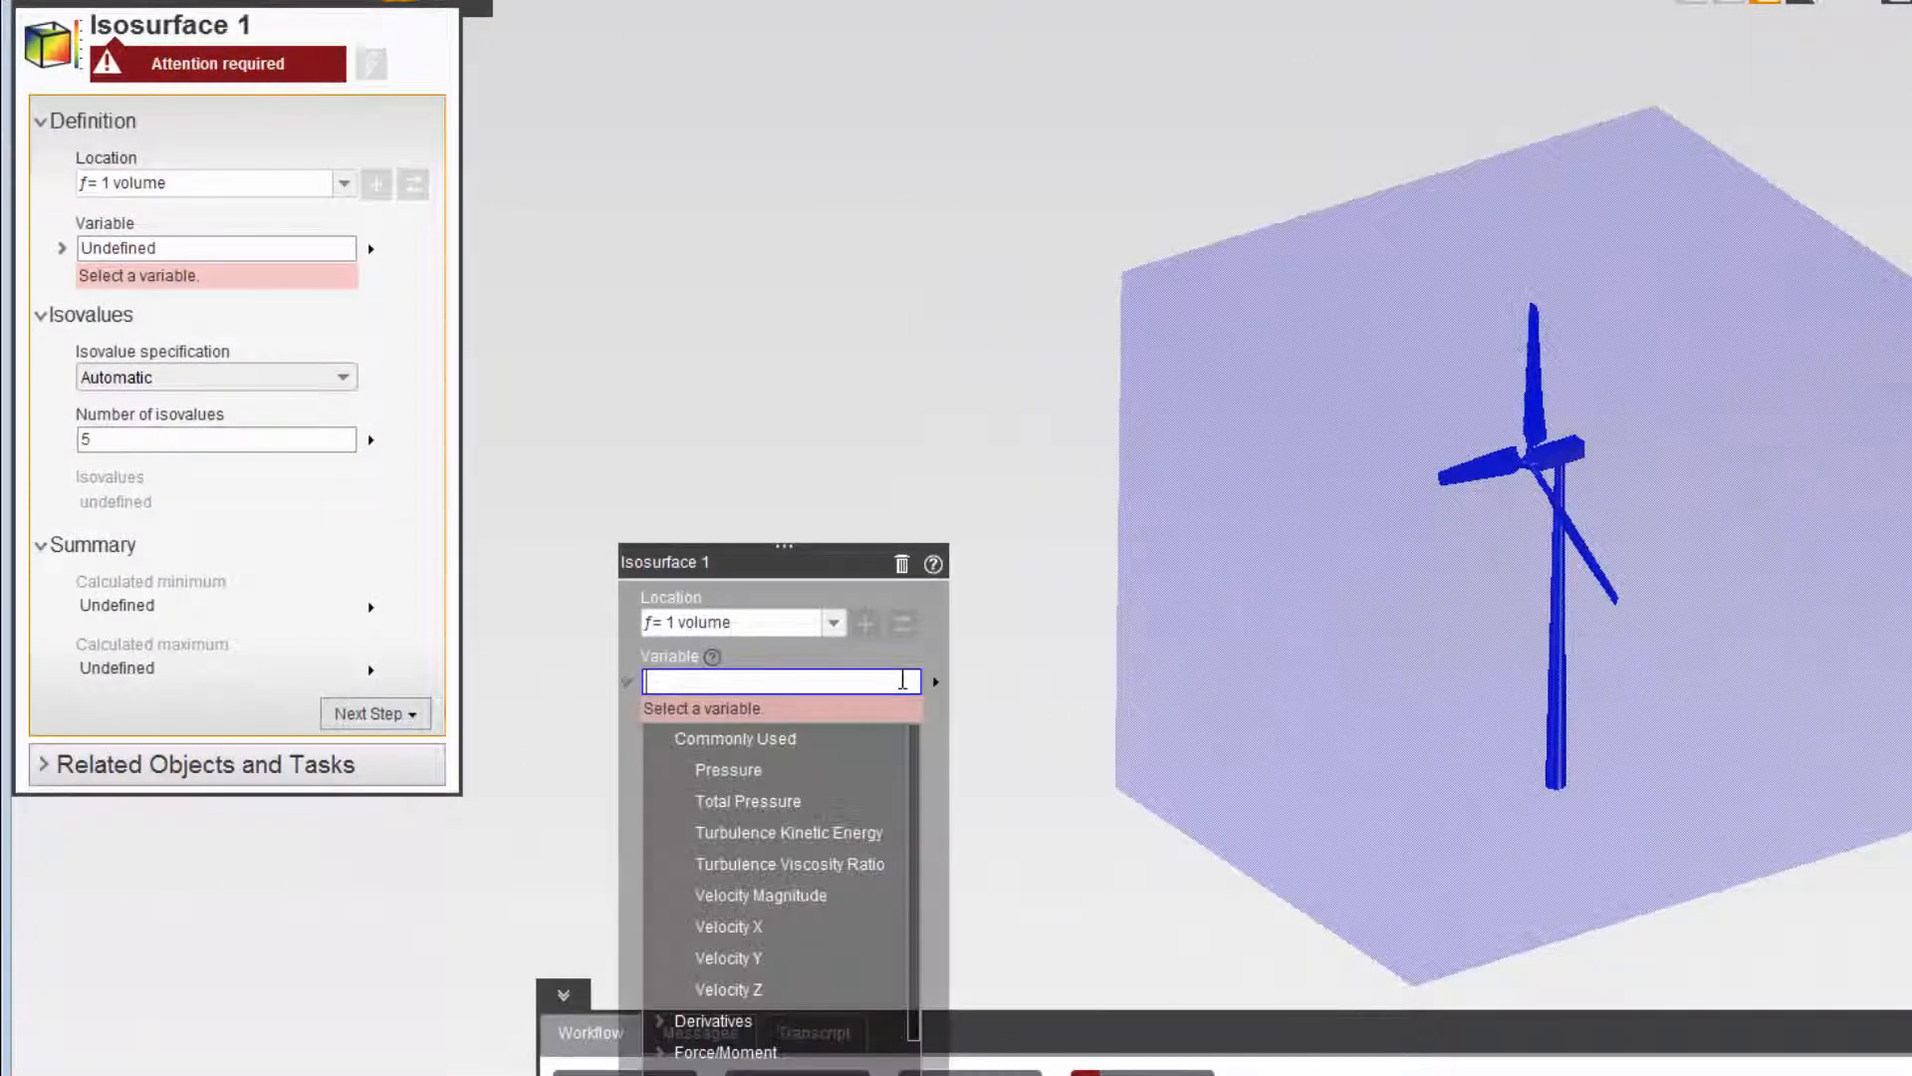
{"action": "left_click", "coordinate": [852, 839]}
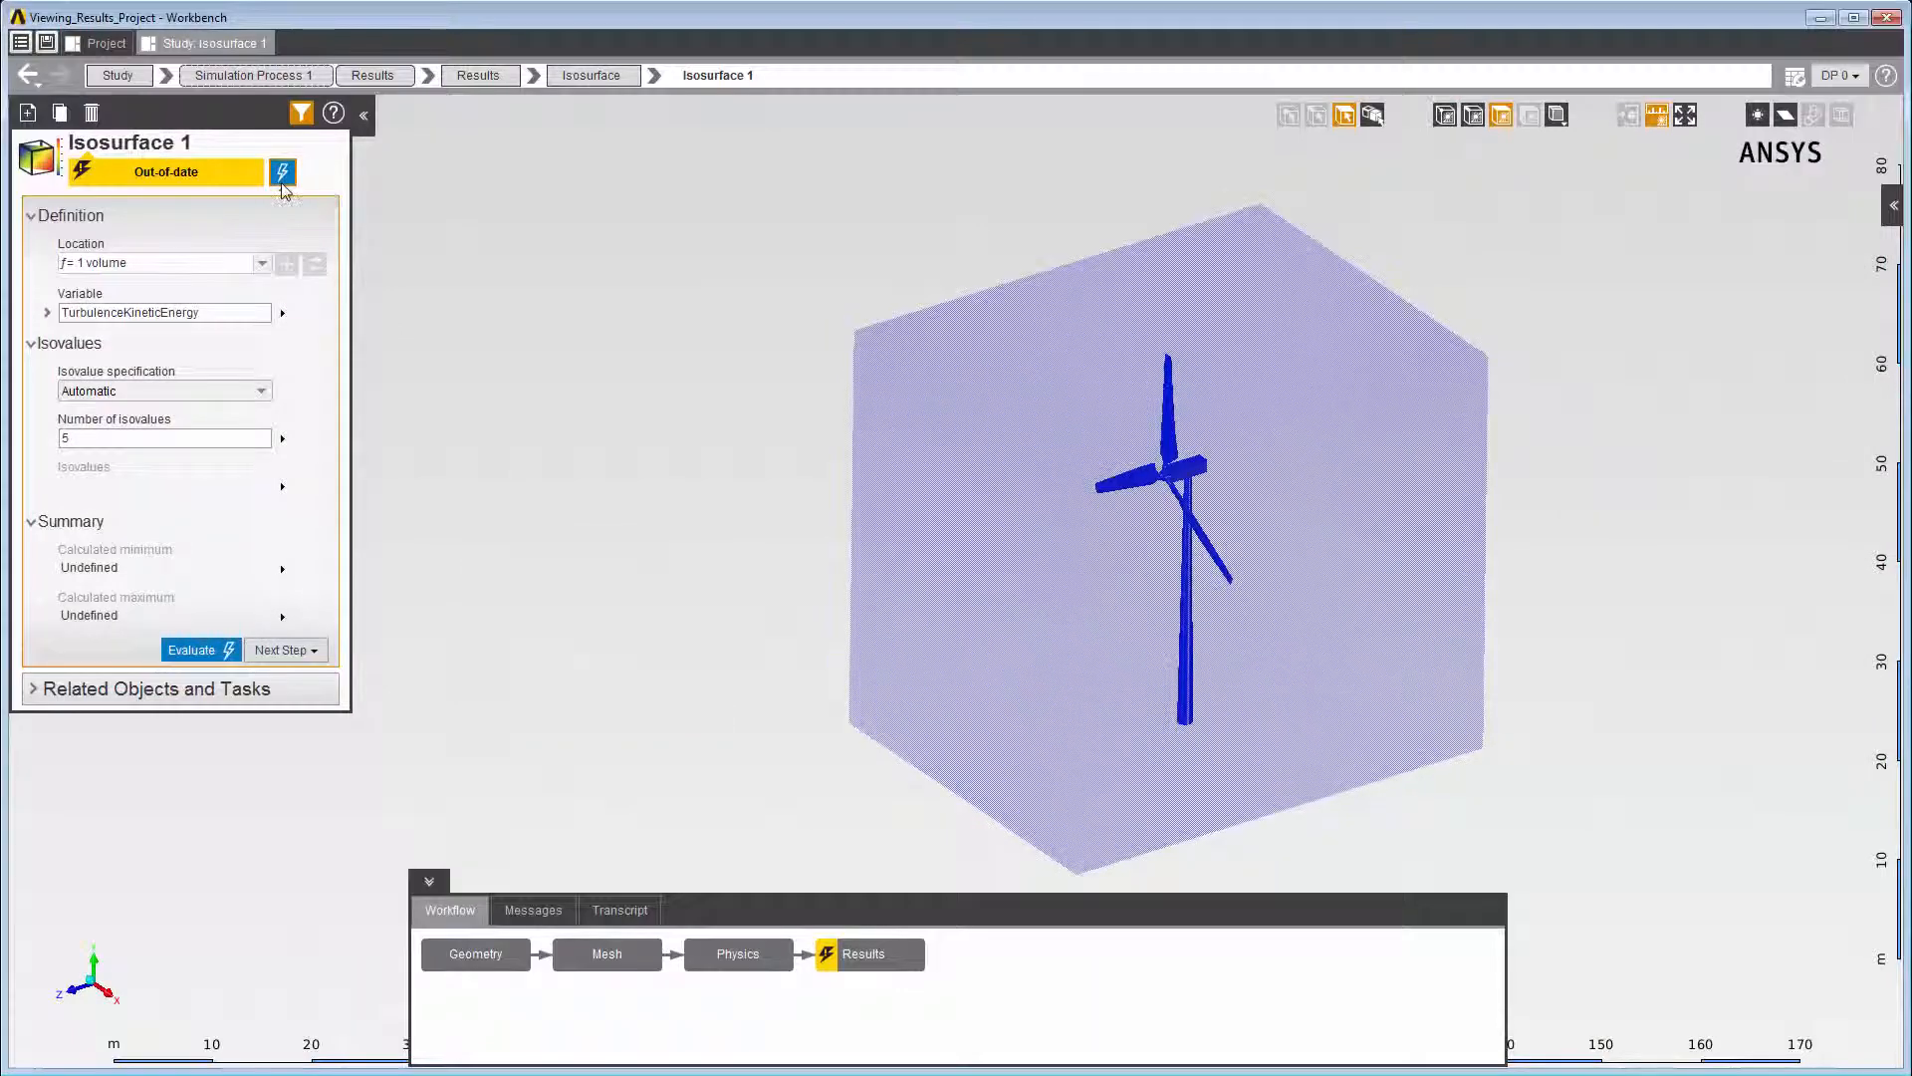
{"action": "left_click", "coordinate": [283, 183]}
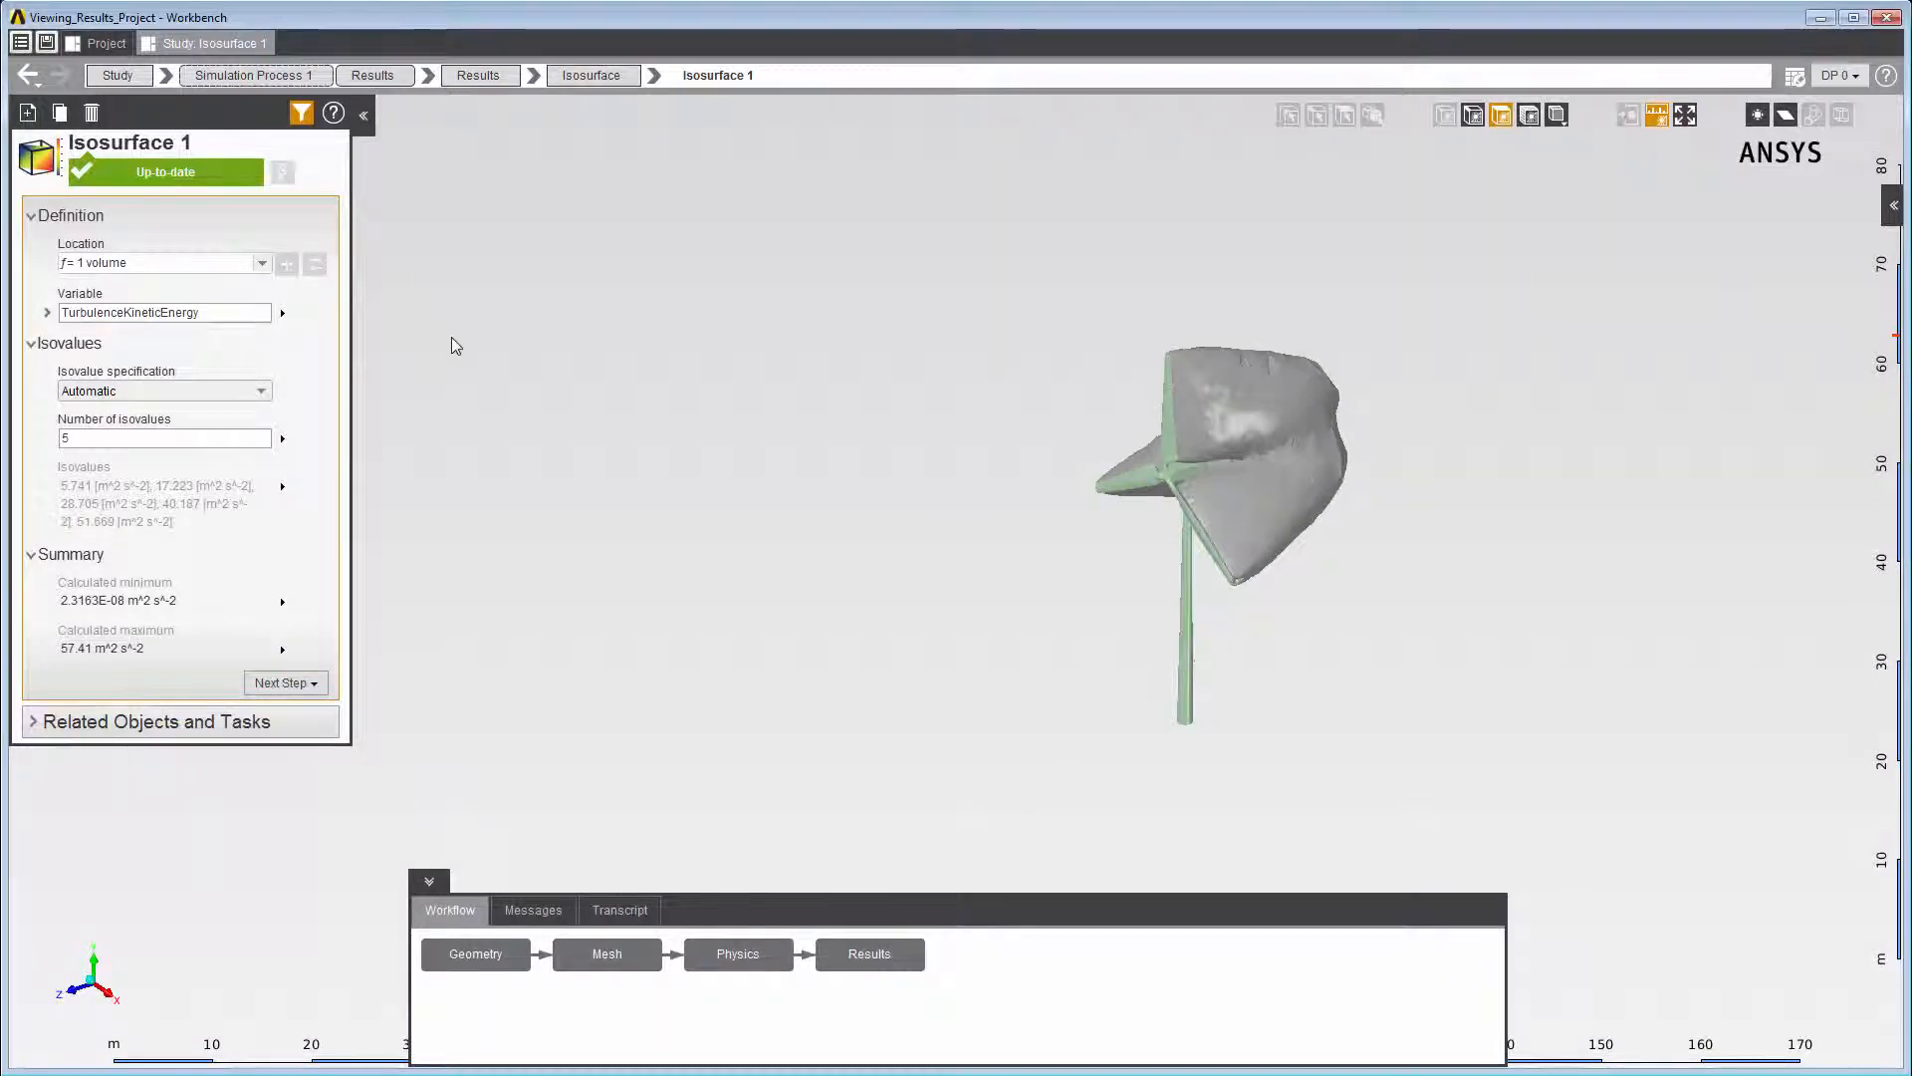
- Add a Contour result located on Isosurface 1 with Pressure as its variable
{"action": "right_click", "coordinate": [451, 336]}
{"action": "mouse_move", "coordinate": [513, 388]}
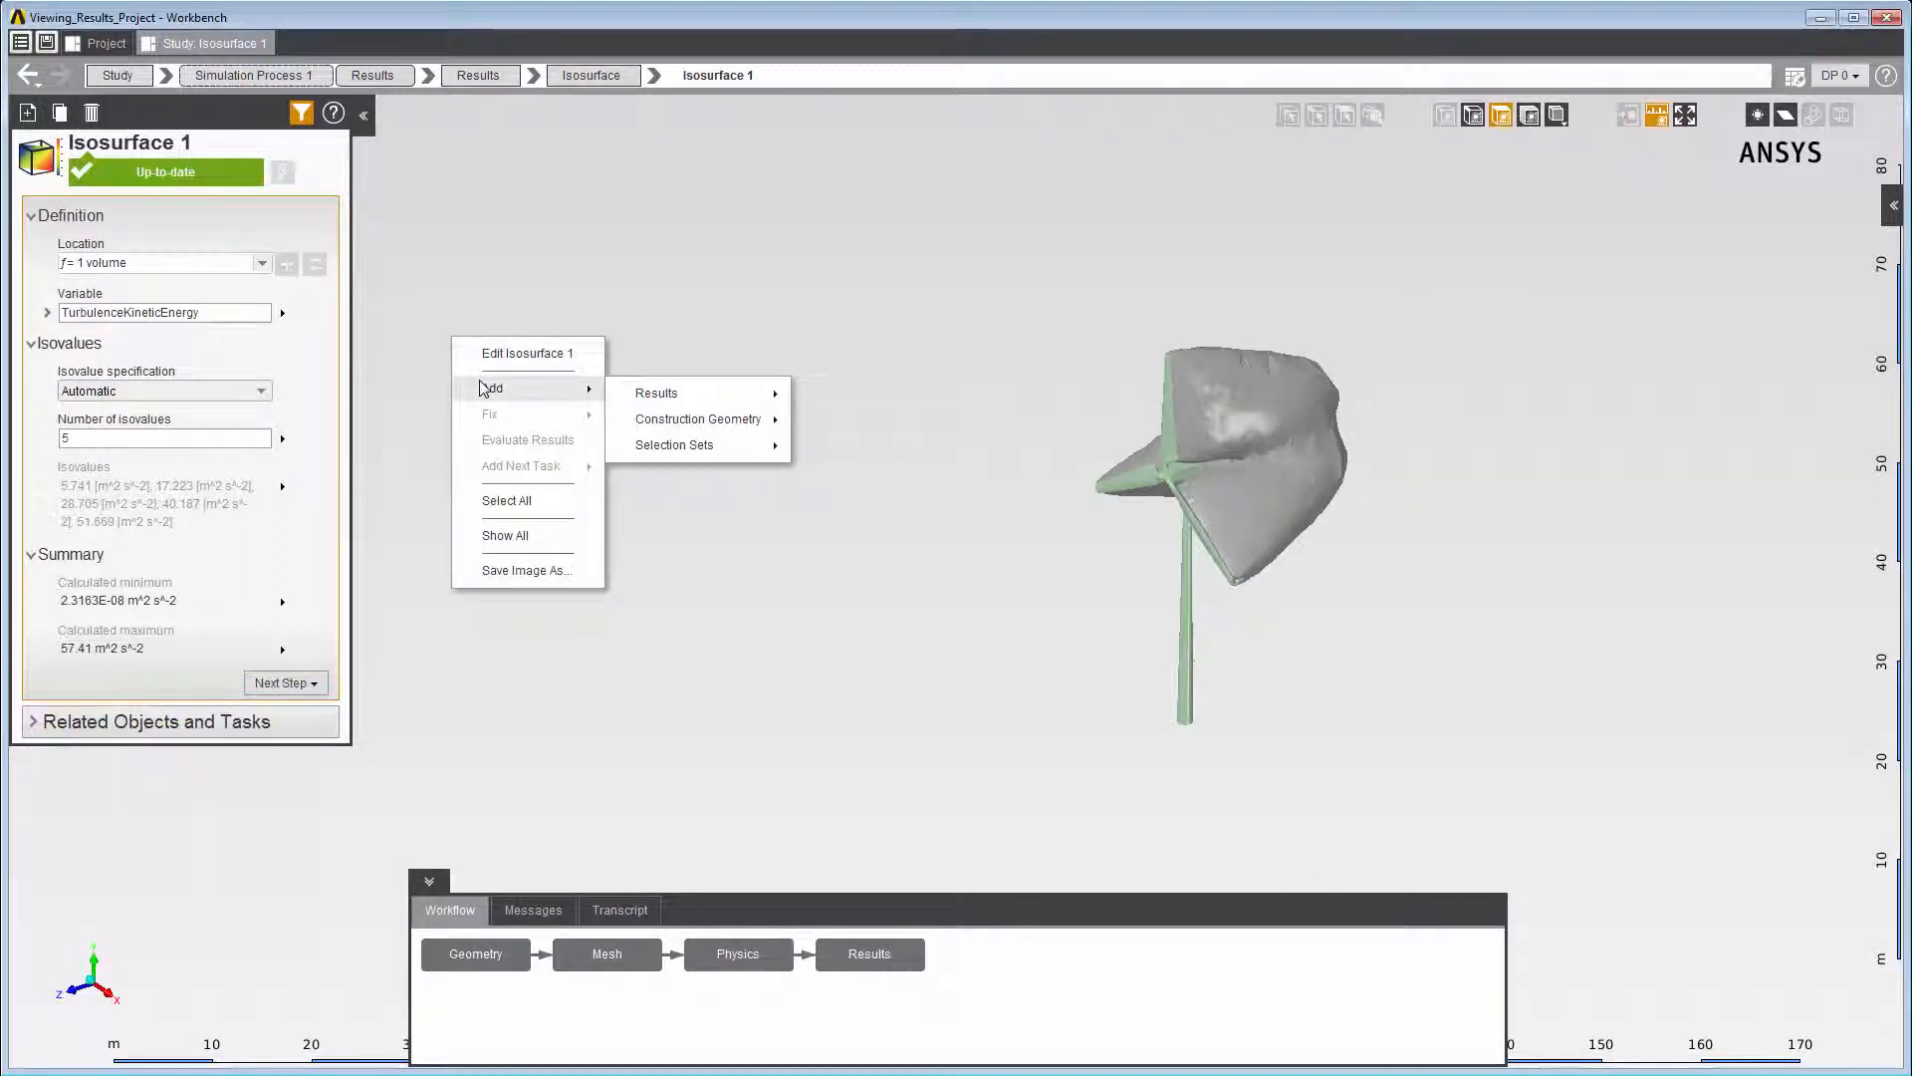
{"action": "mouse_move", "coordinate": [671, 393]}
{"action": "left_click", "coordinate": [795, 396]}
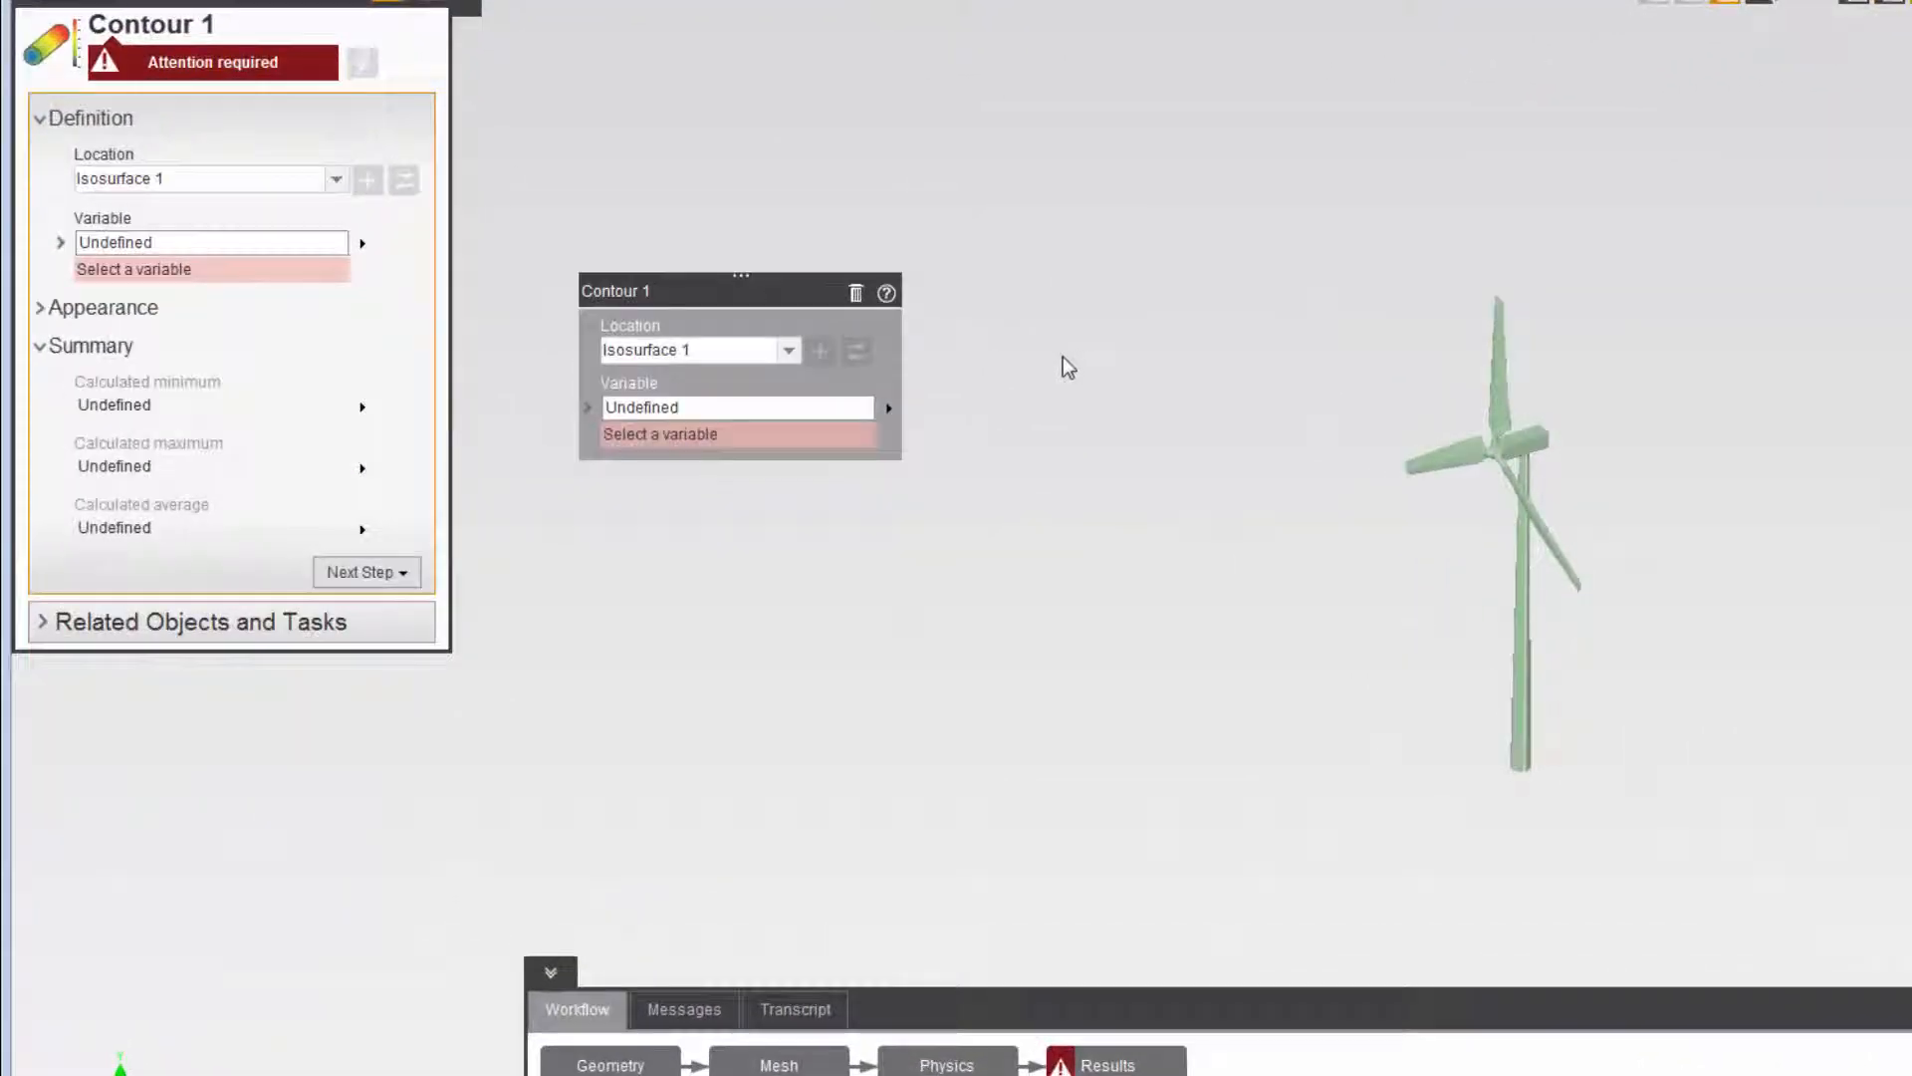
{"action": "left_click", "coordinate": [846, 400]}
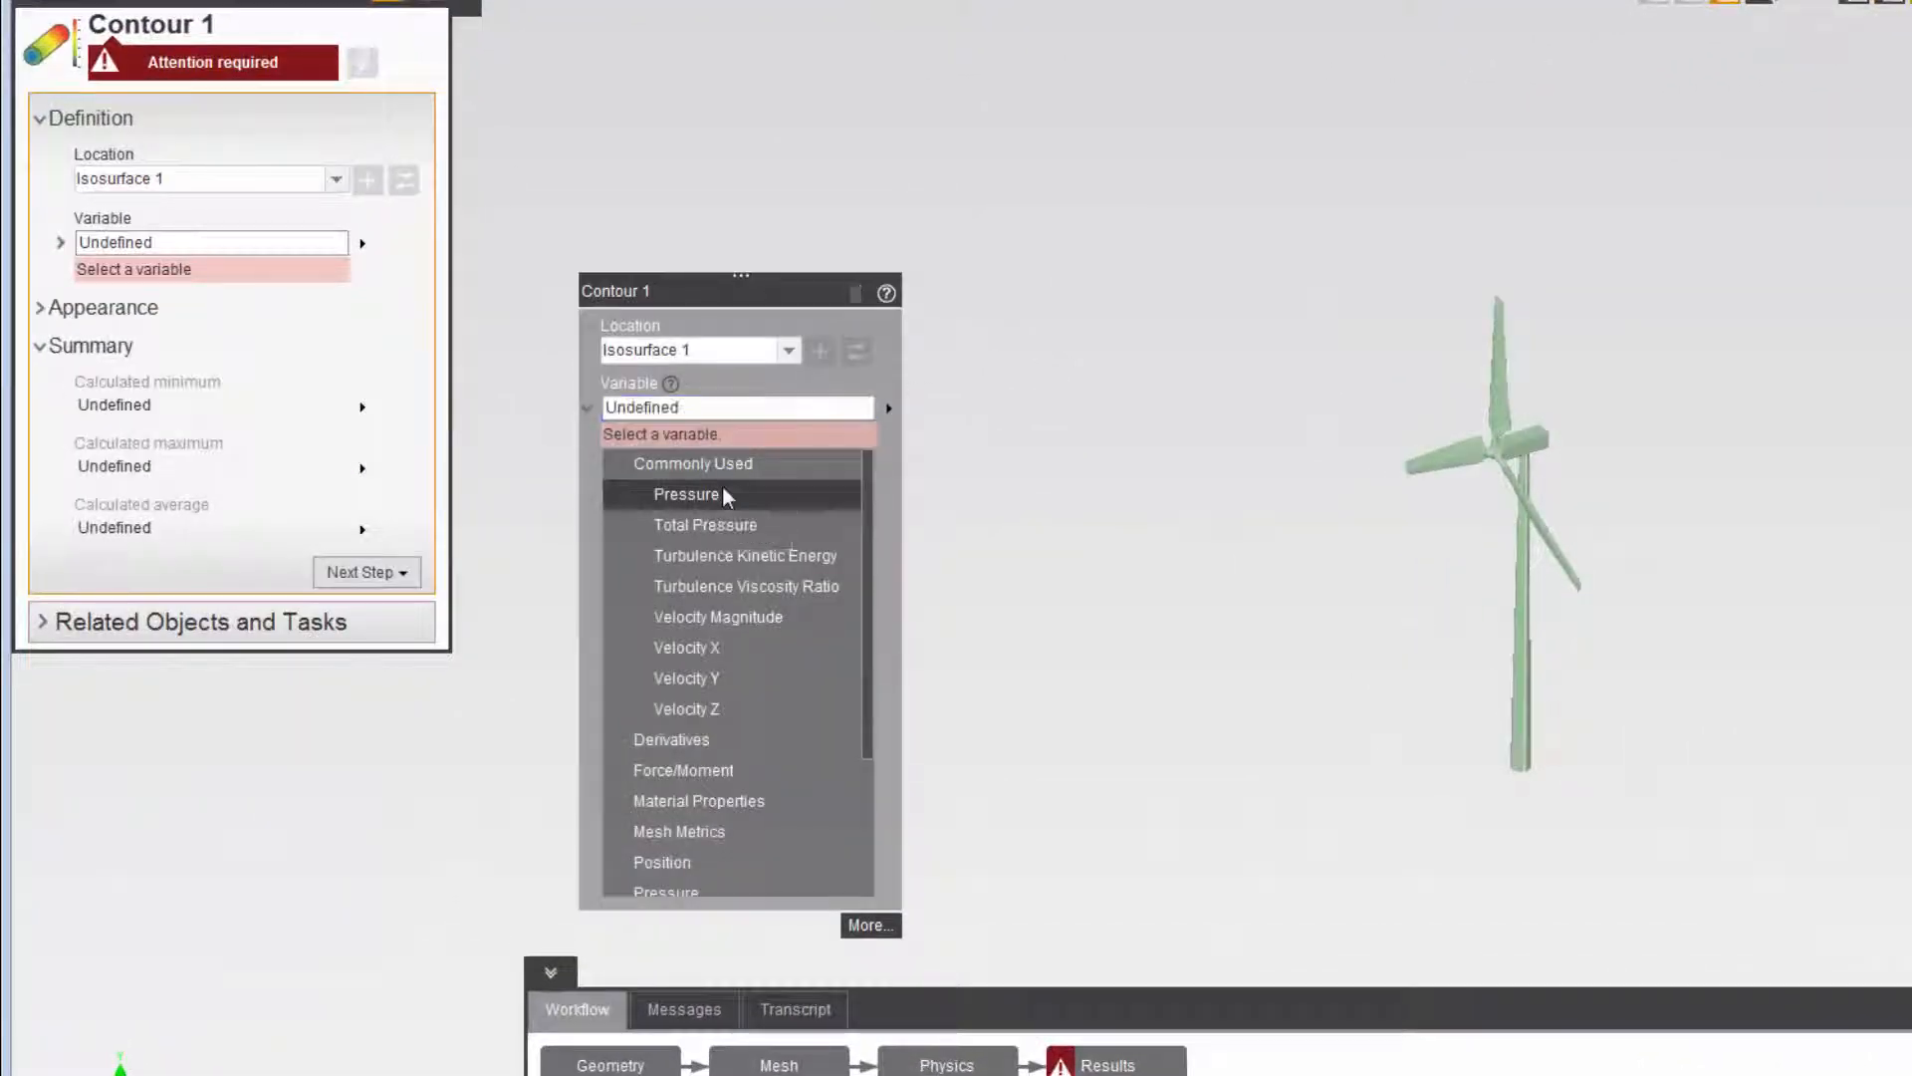
{"action": "left_click", "coordinate": [721, 490]}
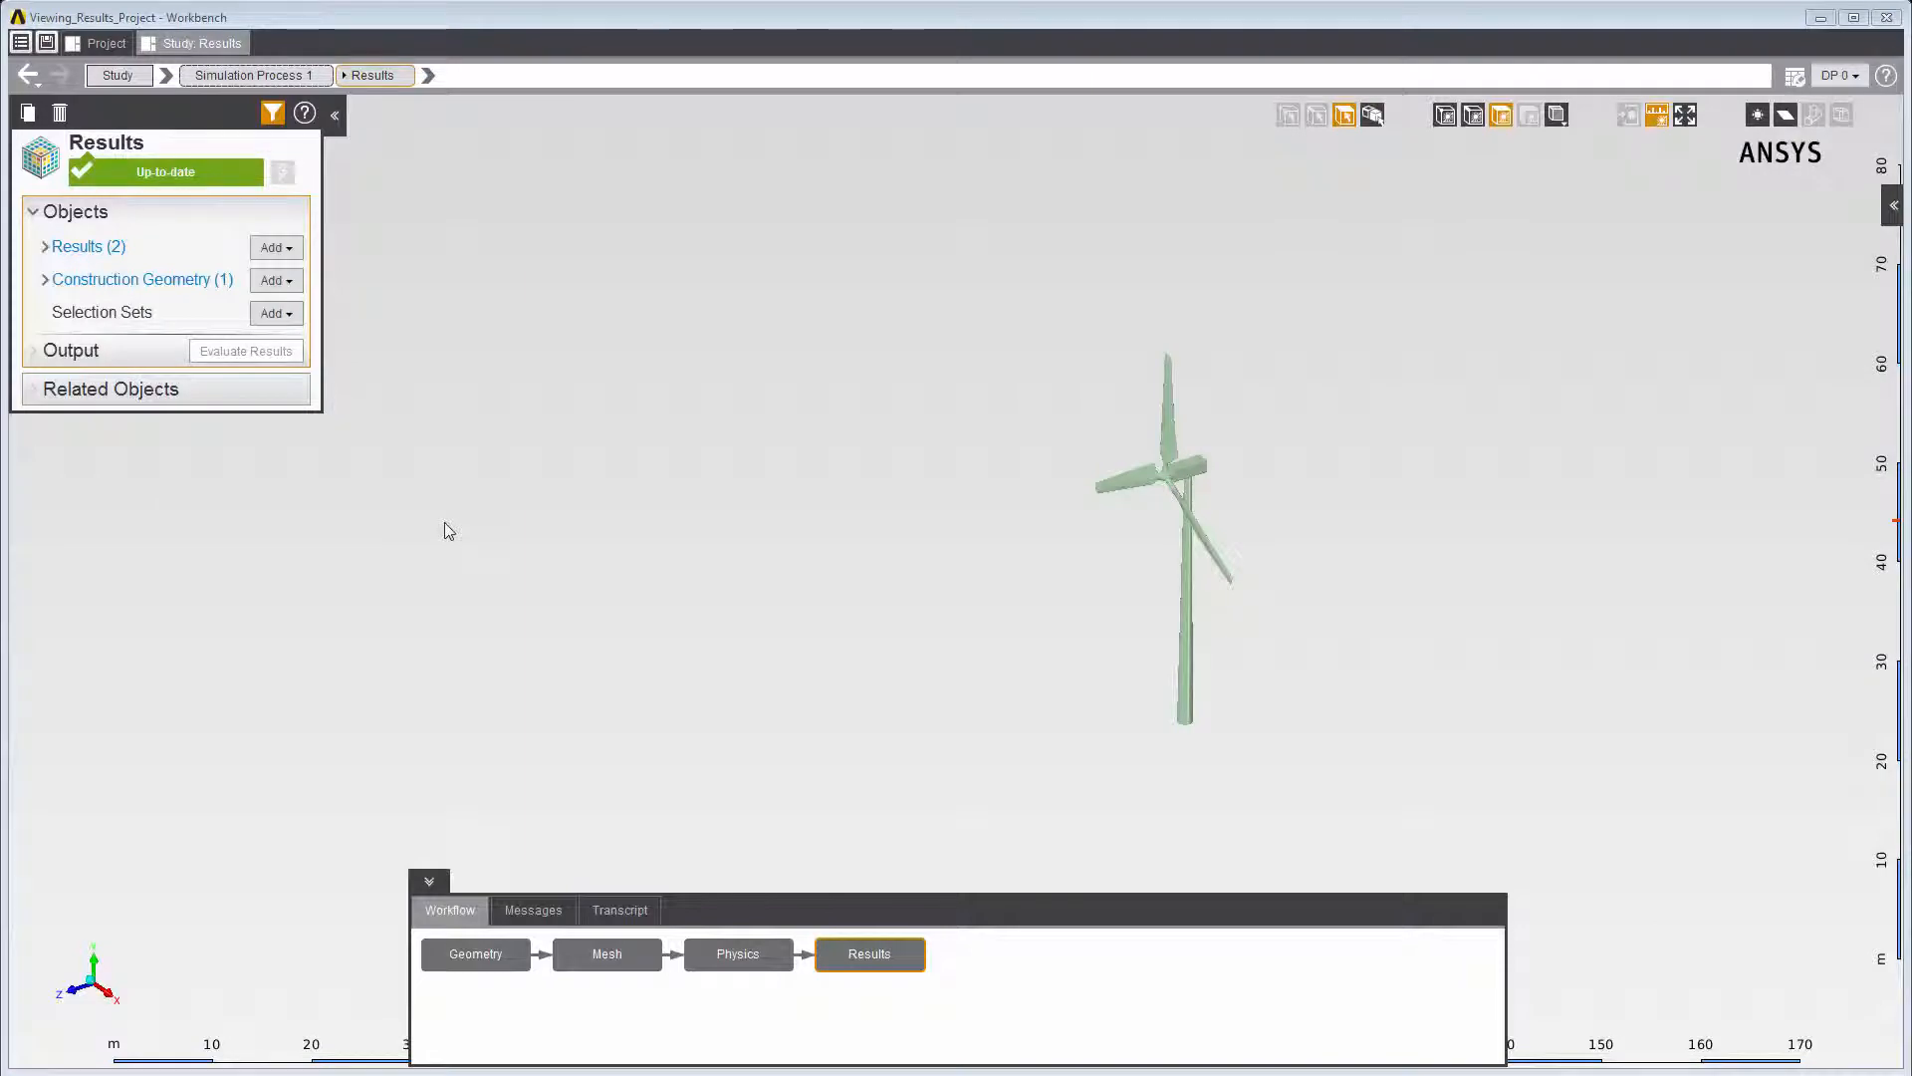
- Add a Vector result for the flow volume with Velocity as its variable
{"action": "right_click", "coordinate": [447, 531]}
{"action": "mouse_move", "coordinate": [470, 530]}
{"action": "mouse_move", "coordinate": [667, 548]}
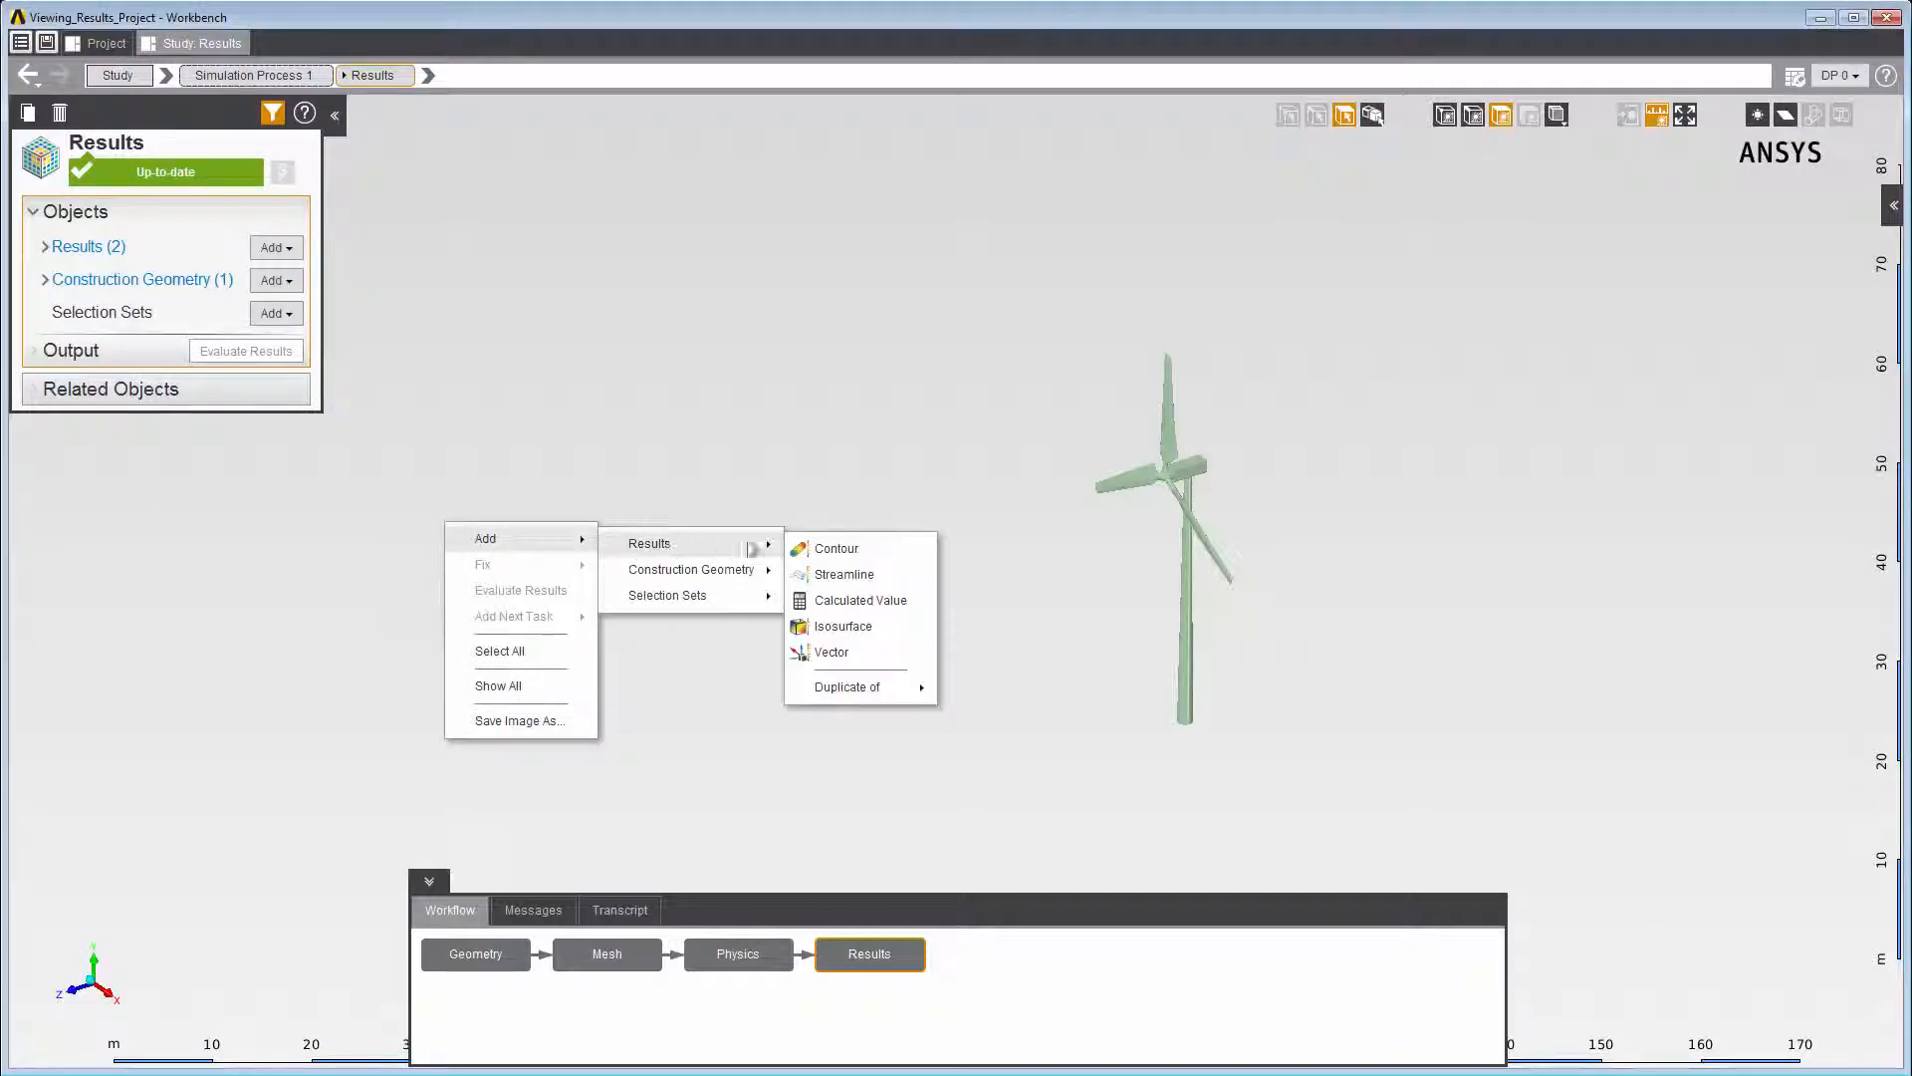
{"action": "left_click", "coordinate": [832, 652]}
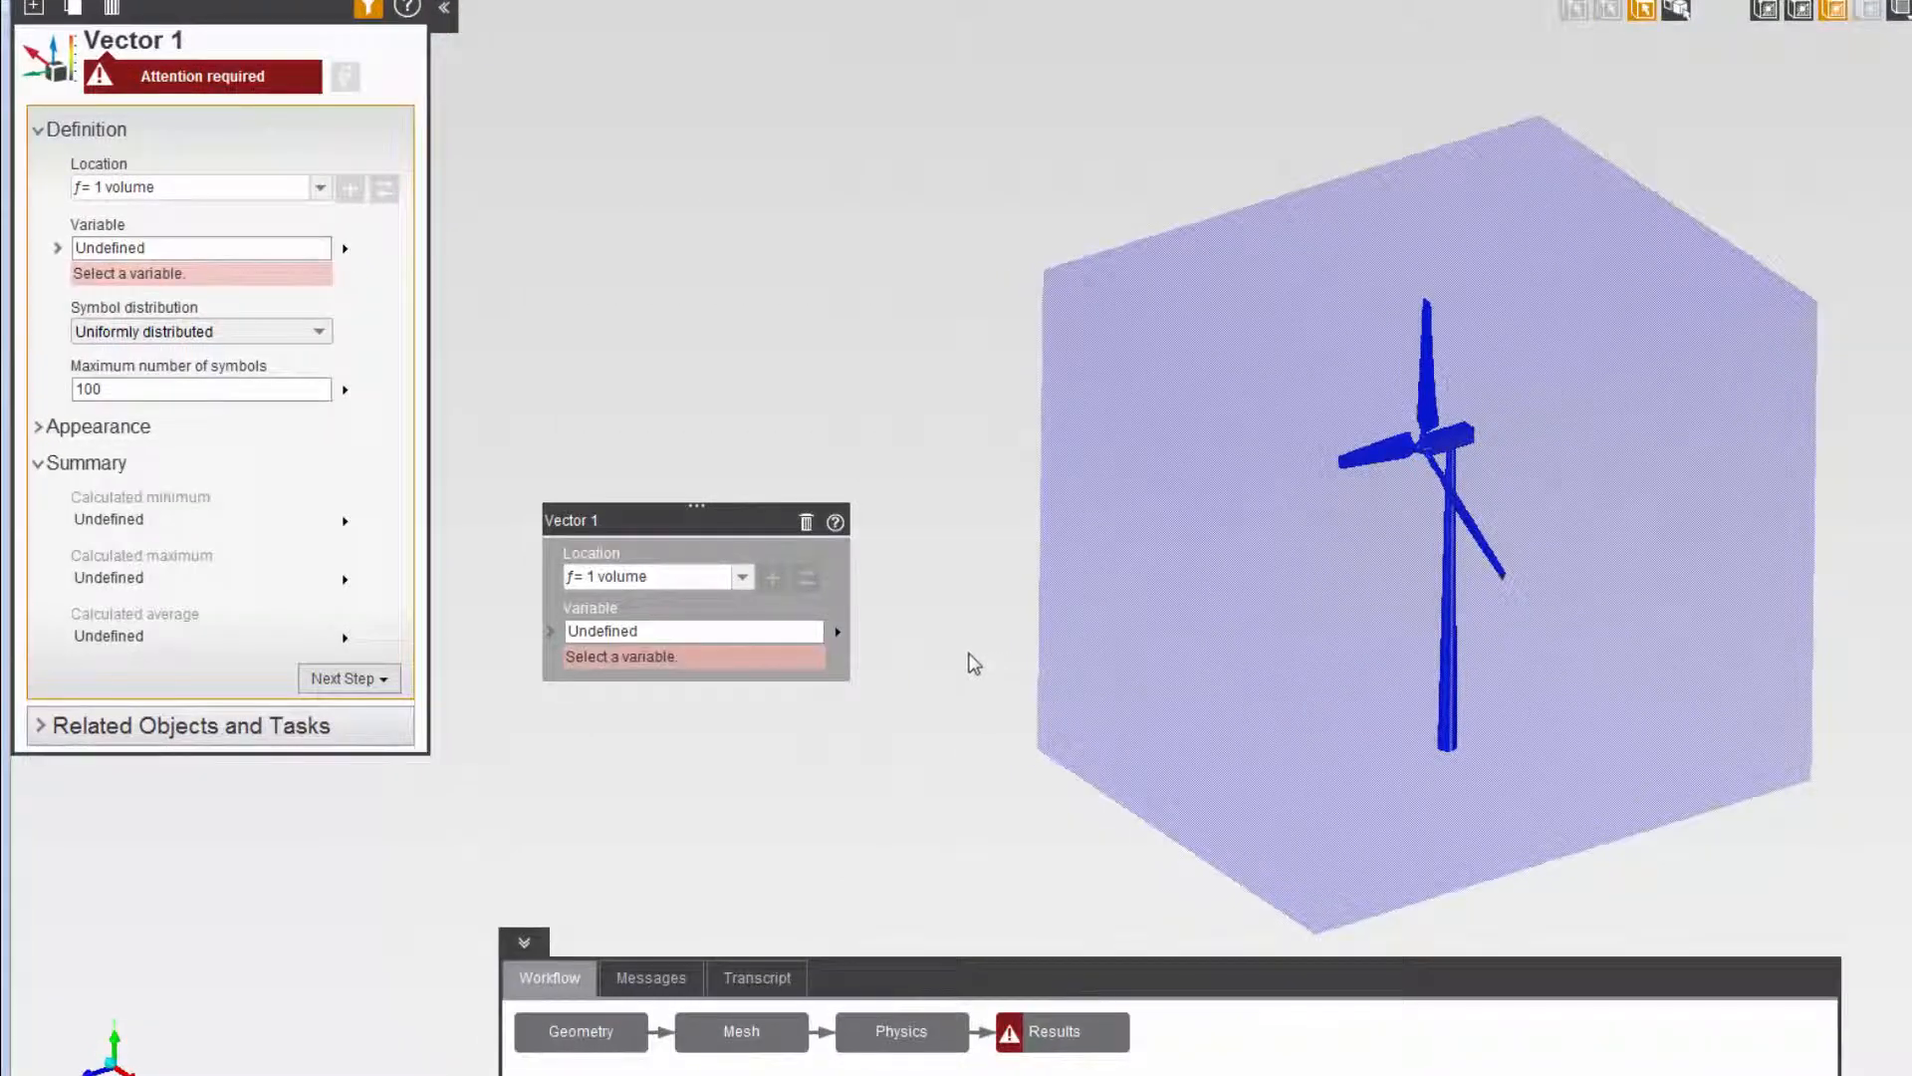
{"action": "left_click", "coordinate": [787, 631]}
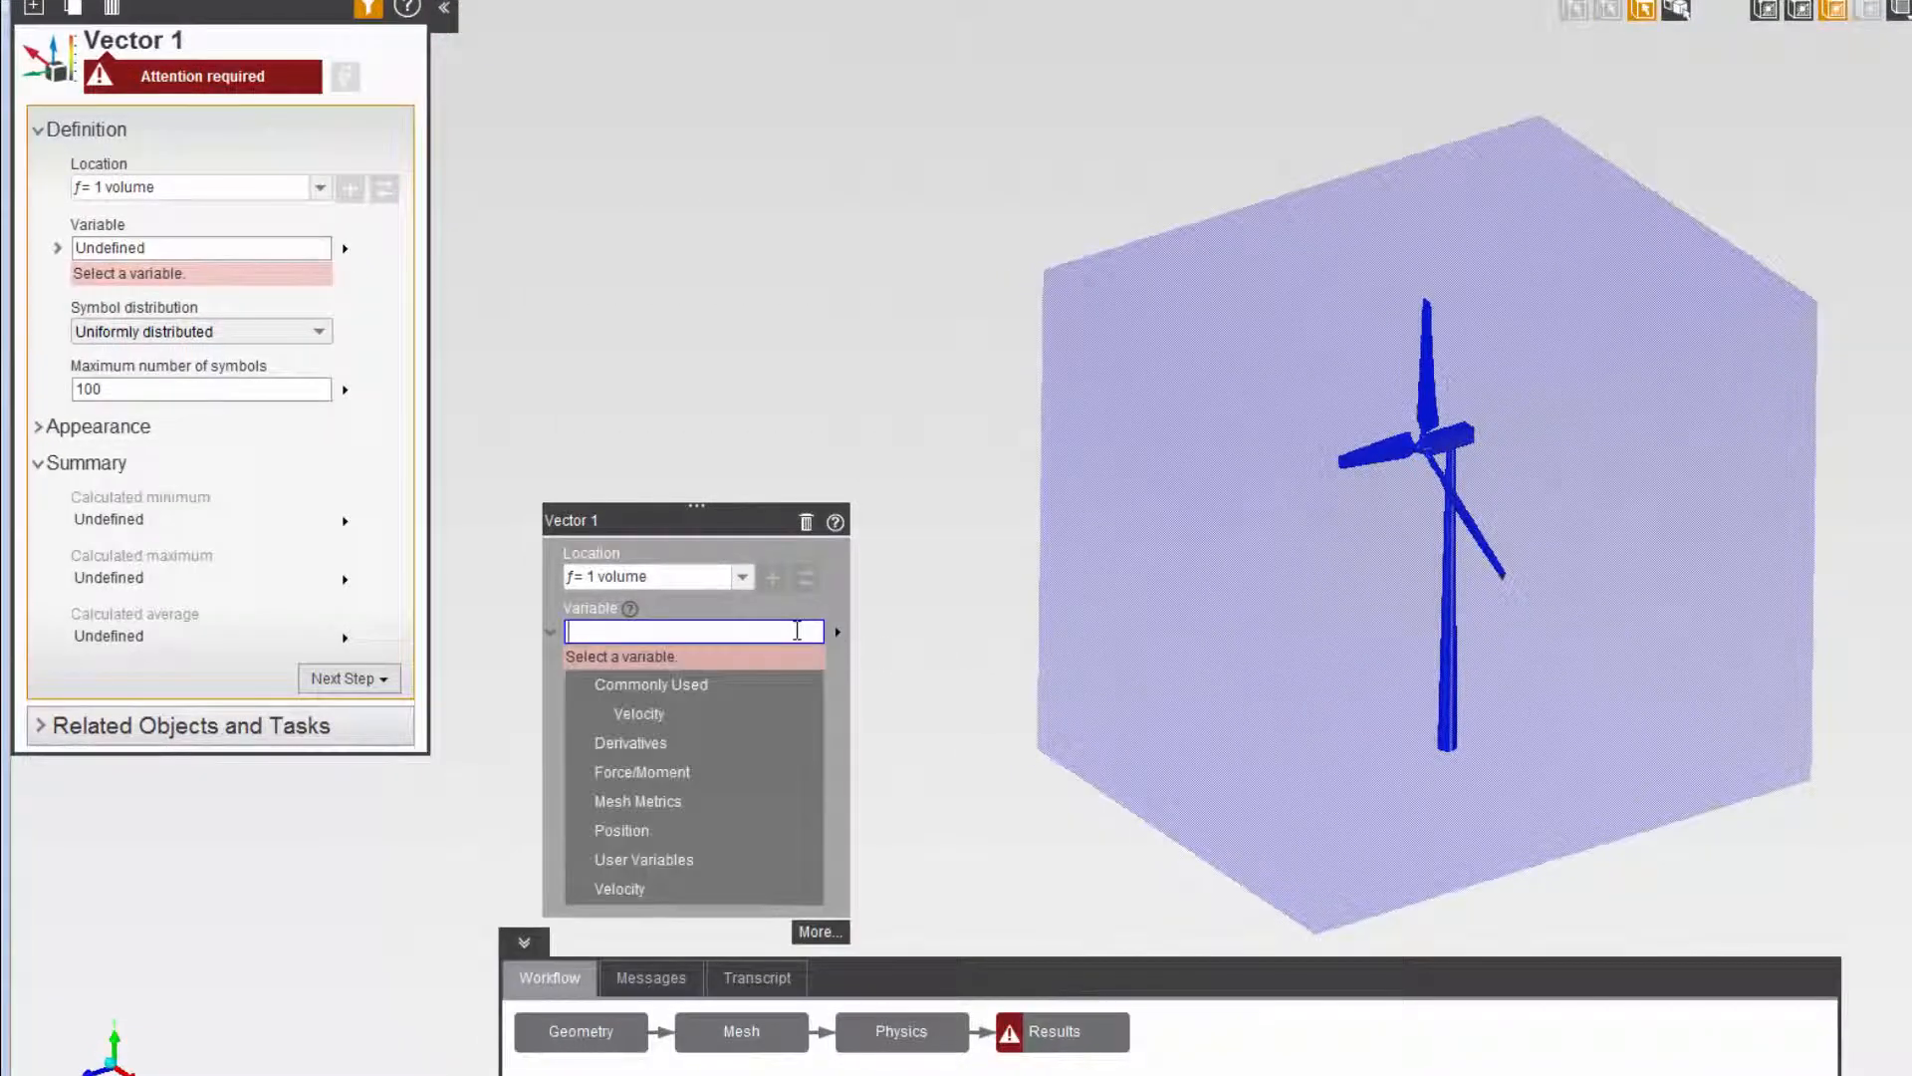
{"action": "left_click", "coordinate": [667, 715]}
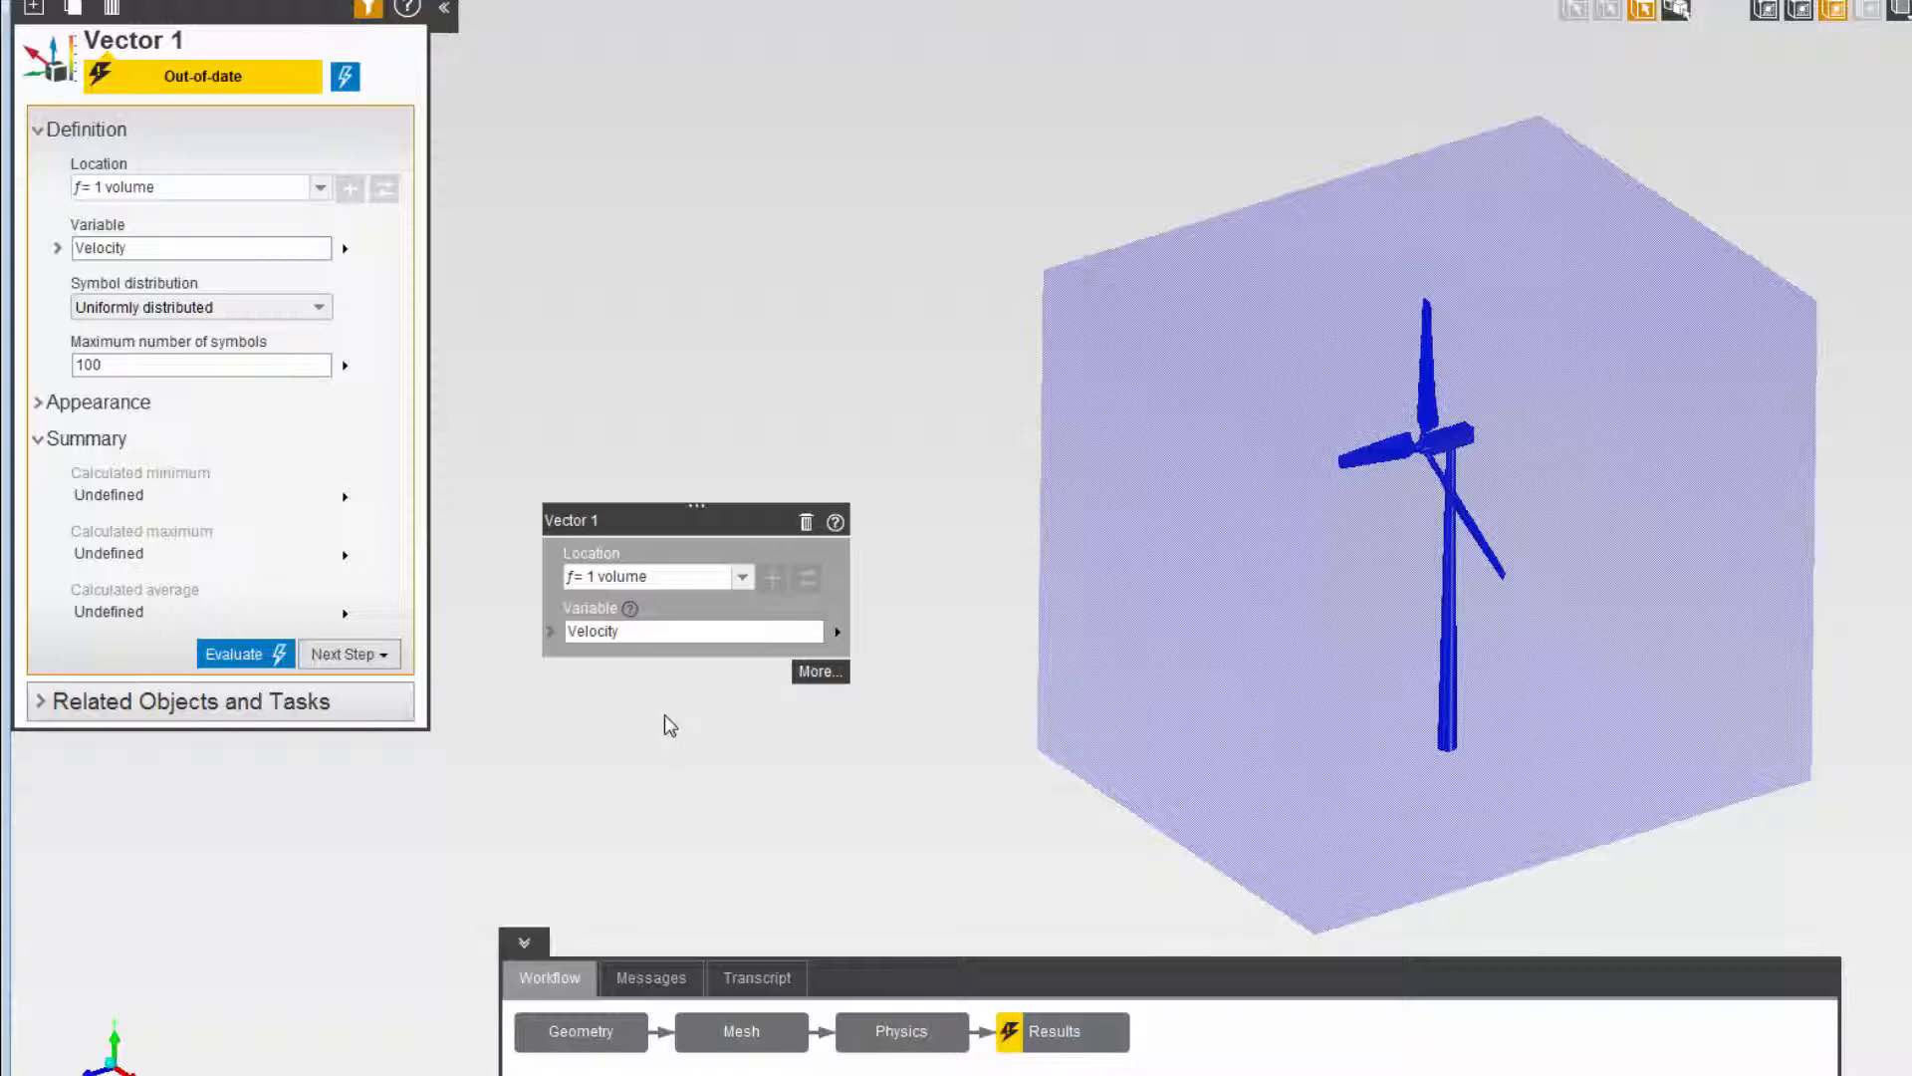
- Distribute the velocity vector symbols based on mesh at every 7th element, and evaluate the result
{"action": "left_click", "coordinate": [320, 321]}
{"action": "left_click", "coordinate": [309, 387]}
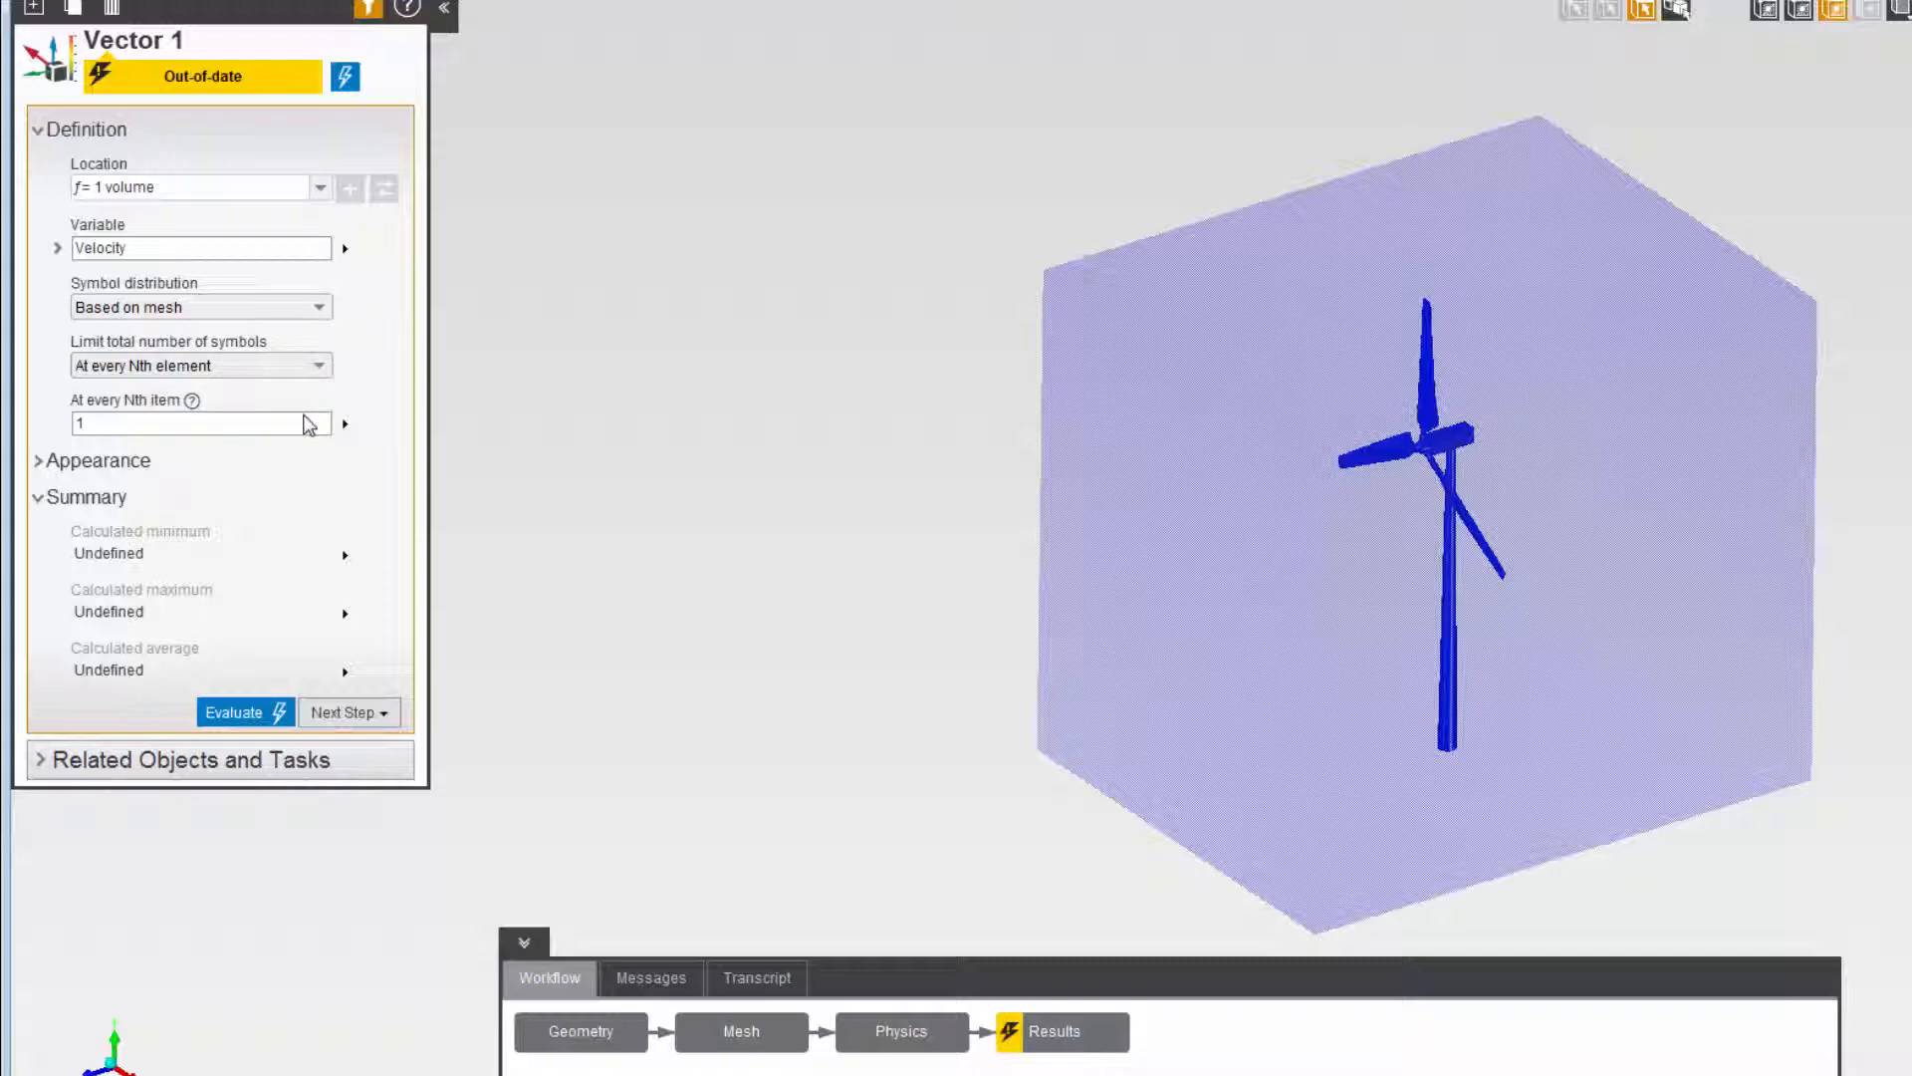
{"action": "left_click", "coordinate": [325, 420]}
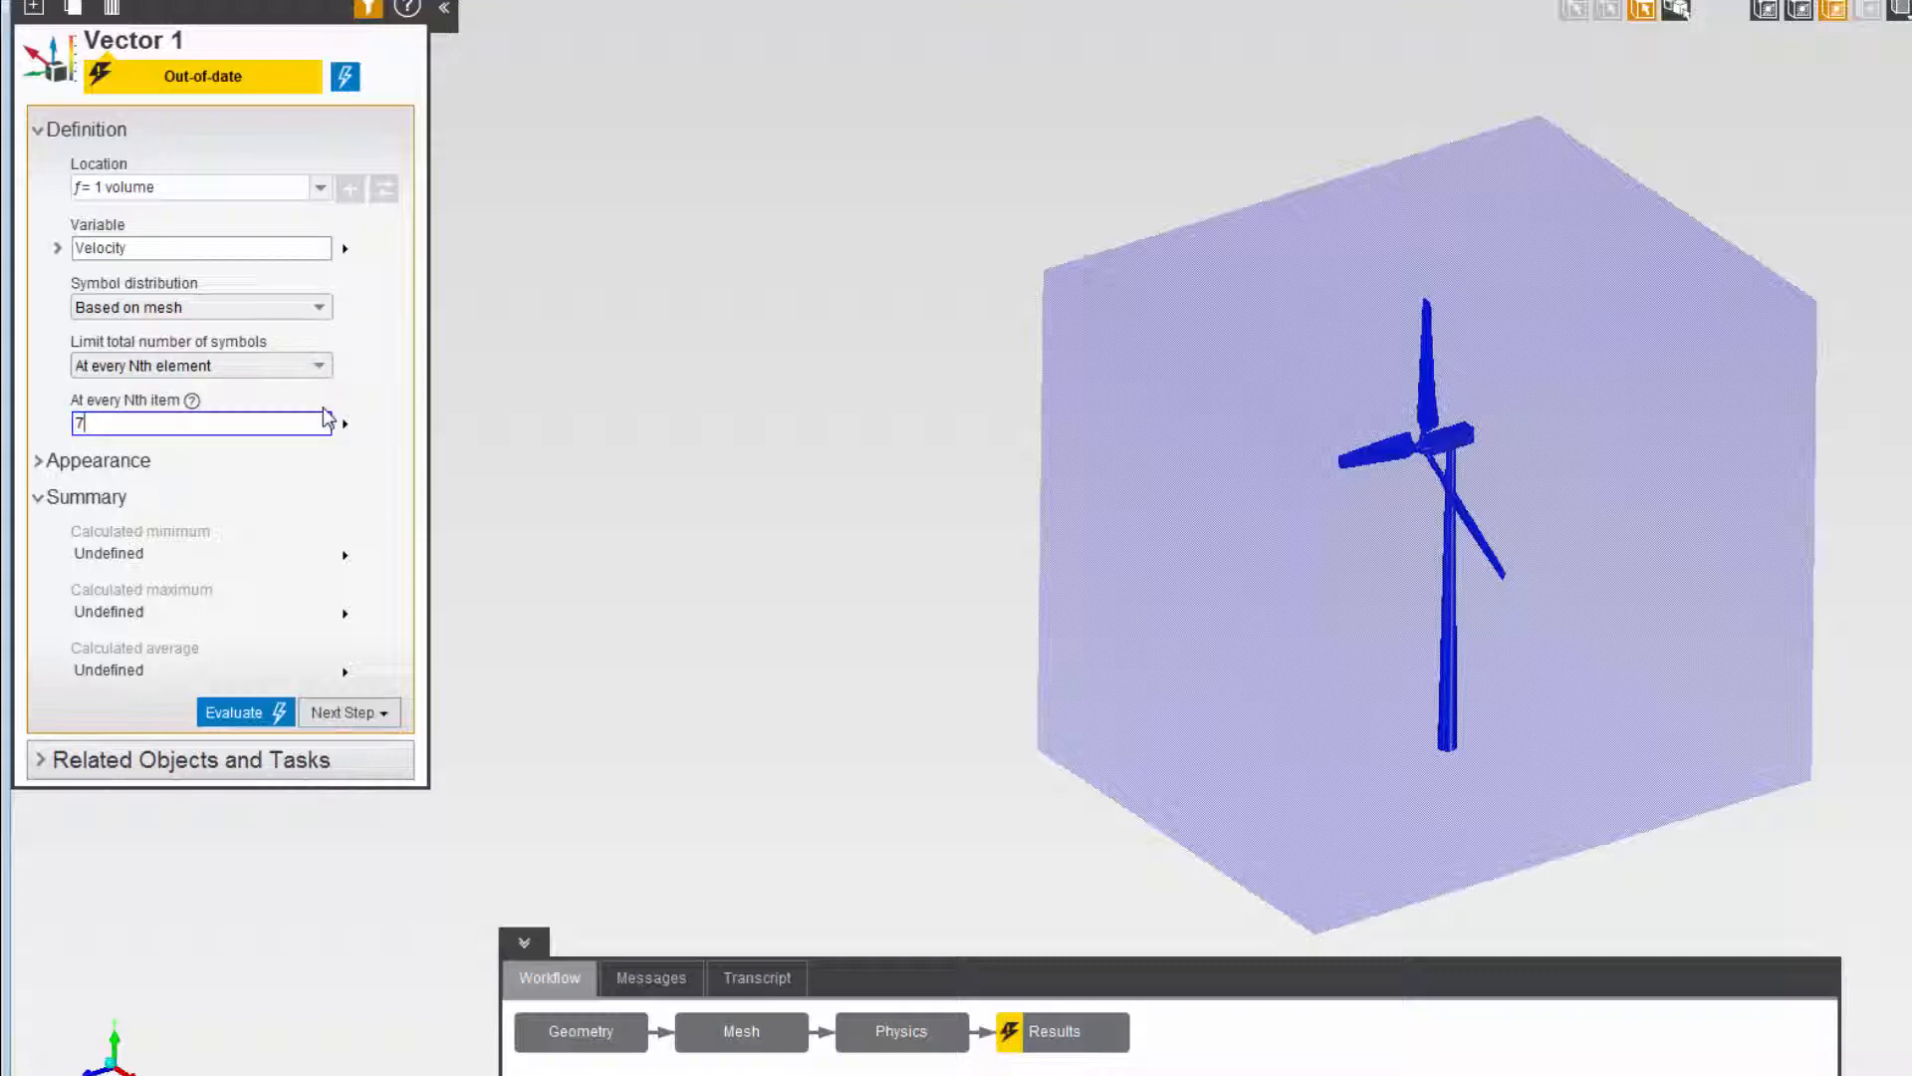
{"action": "type", "text": "7"}
{"action": "left_click", "coordinate": [345, 79]}
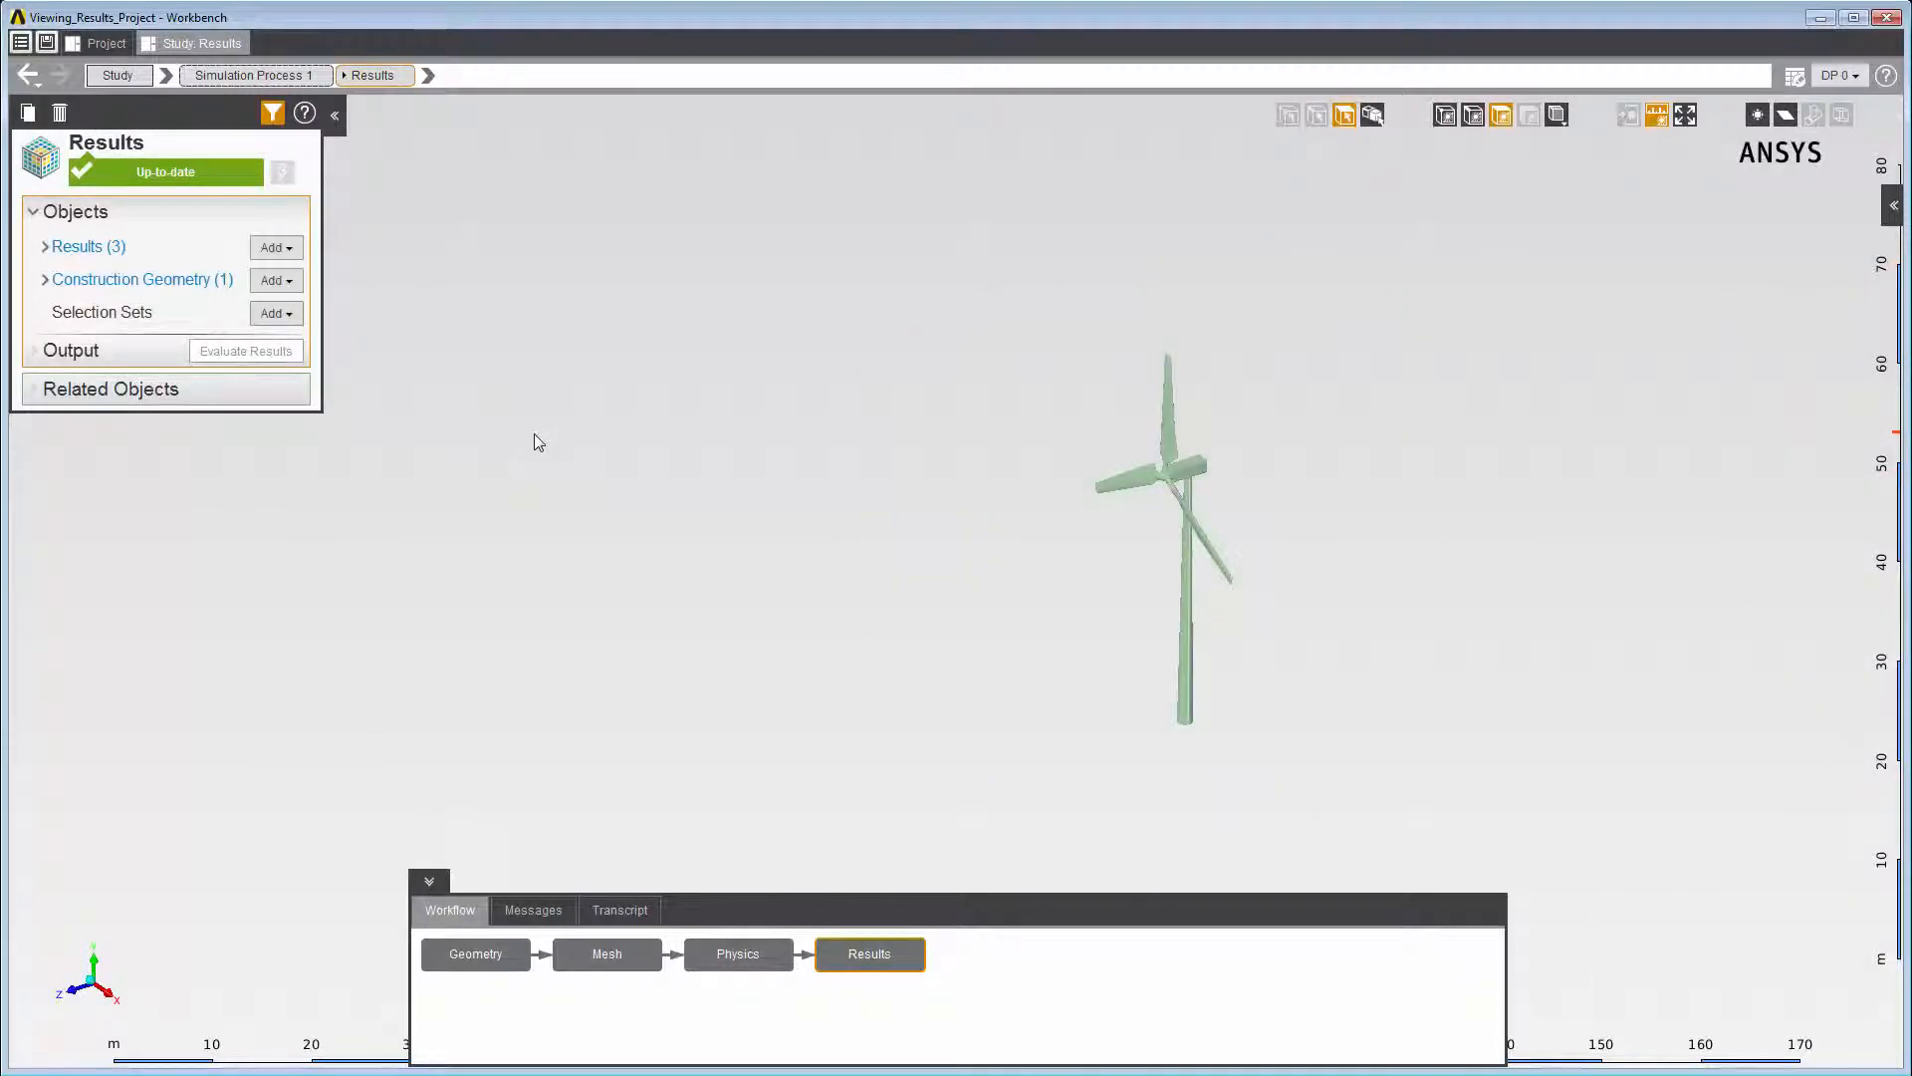
- Add a Streamline result with approximately 50 points and Inlet 1 as its seed location
{"action": "right_click", "coordinate": [534, 435]}
{"action": "mouse_move", "coordinate": [567, 452]}
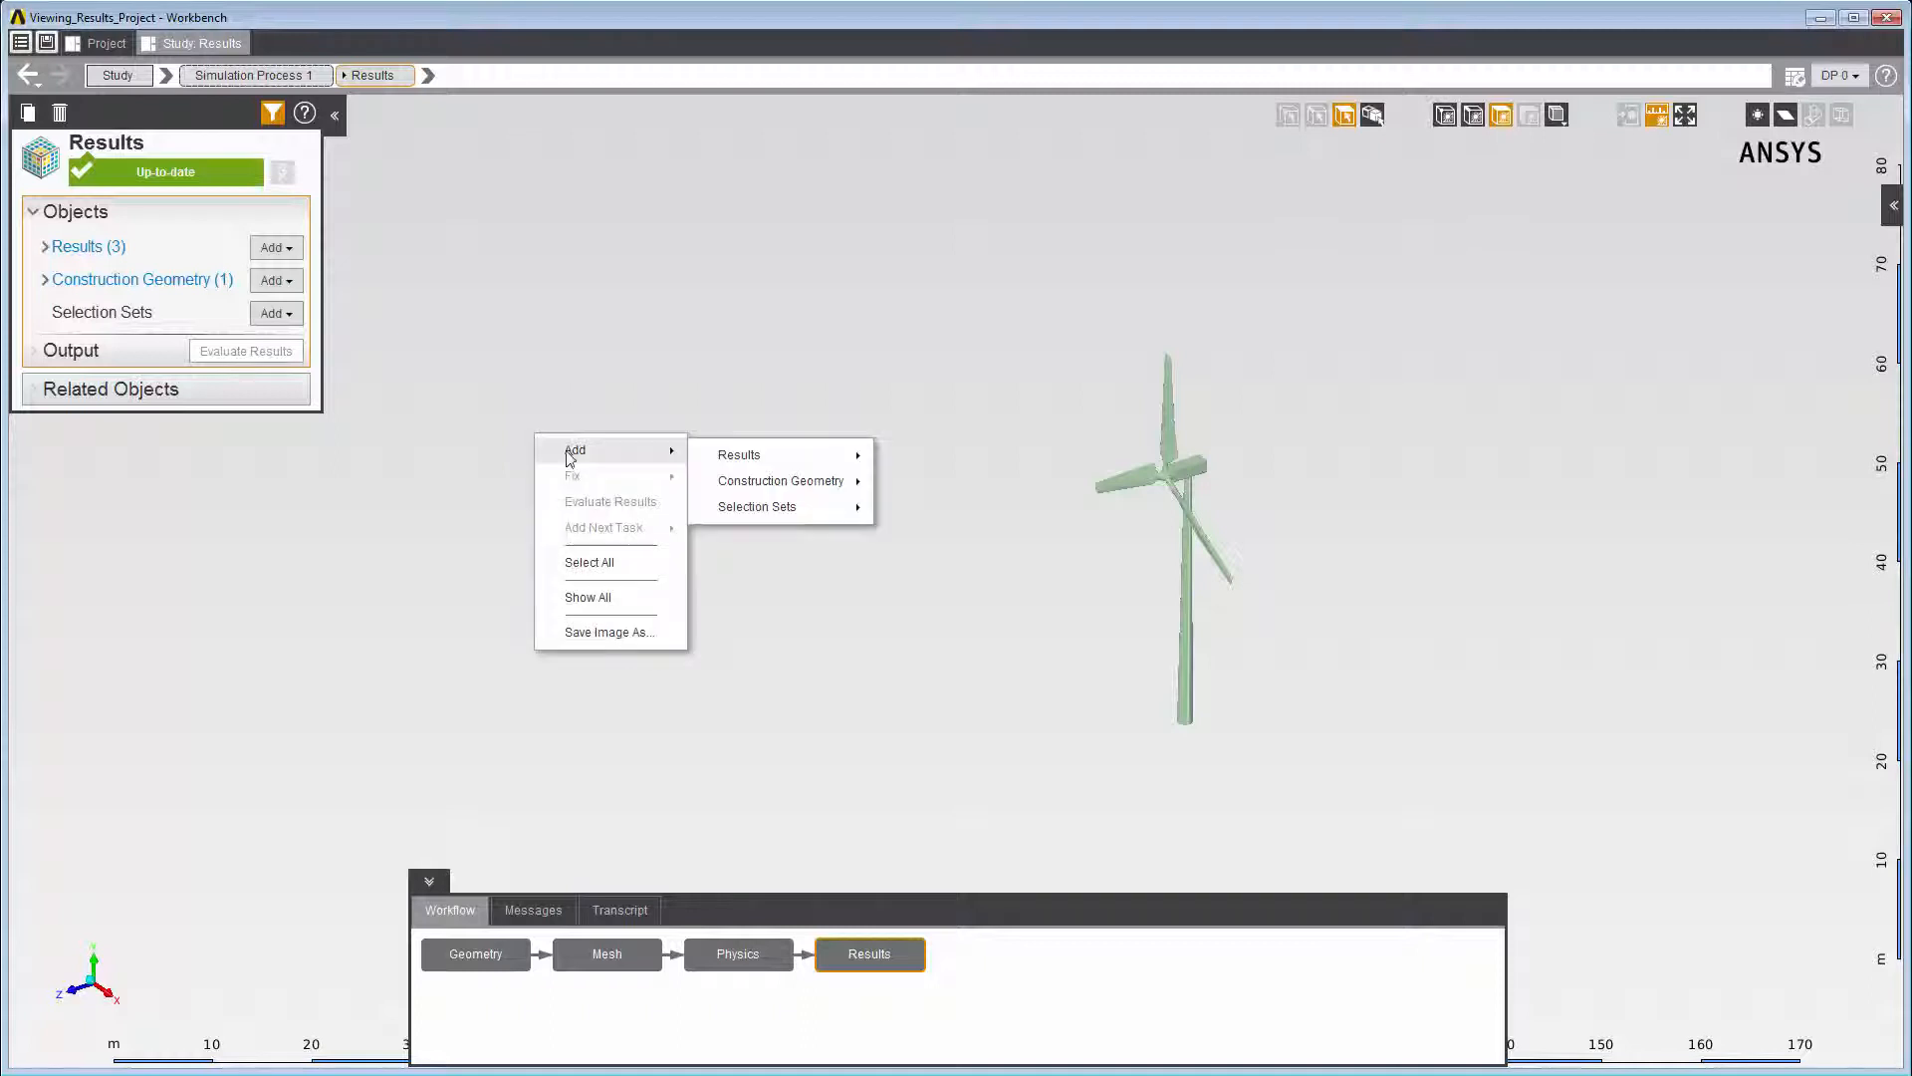
{"action": "mouse_move", "coordinate": [744, 455]}
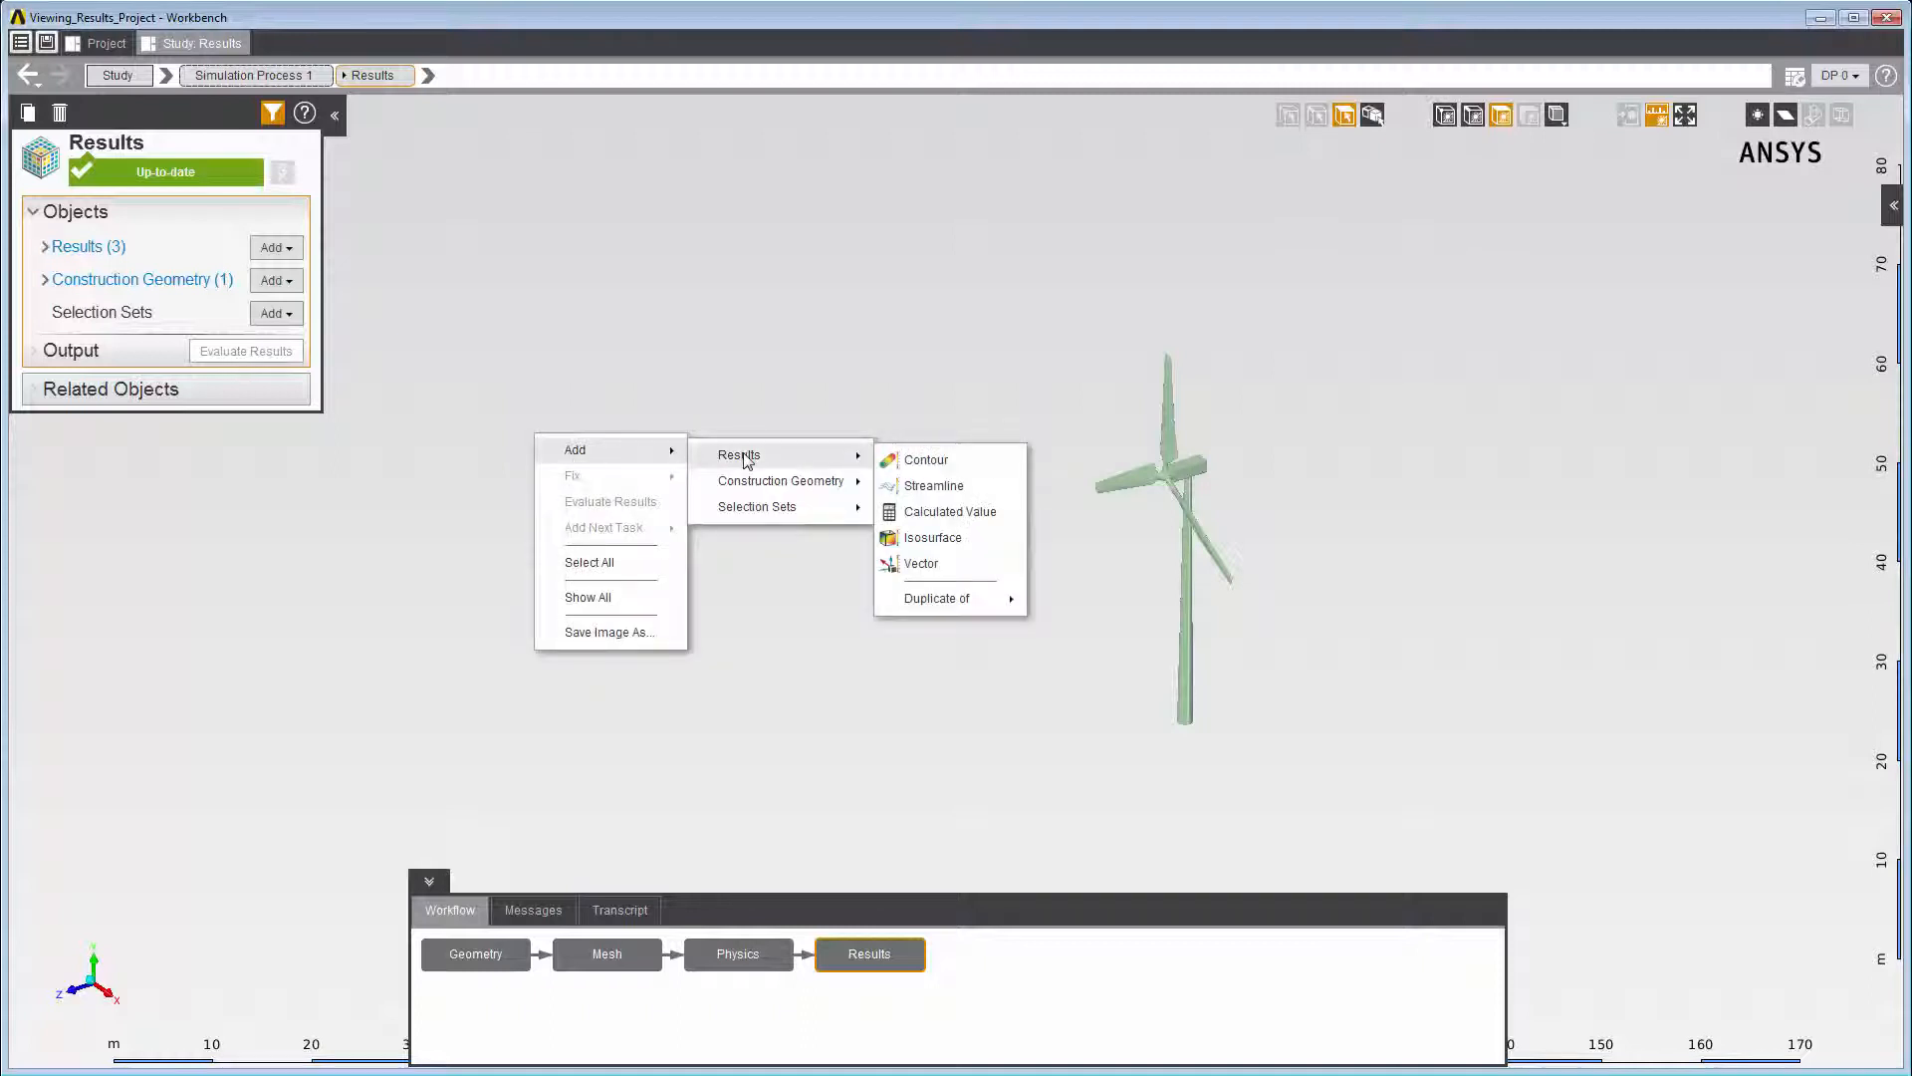
{"action": "left_click", "coordinate": [918, 484]}
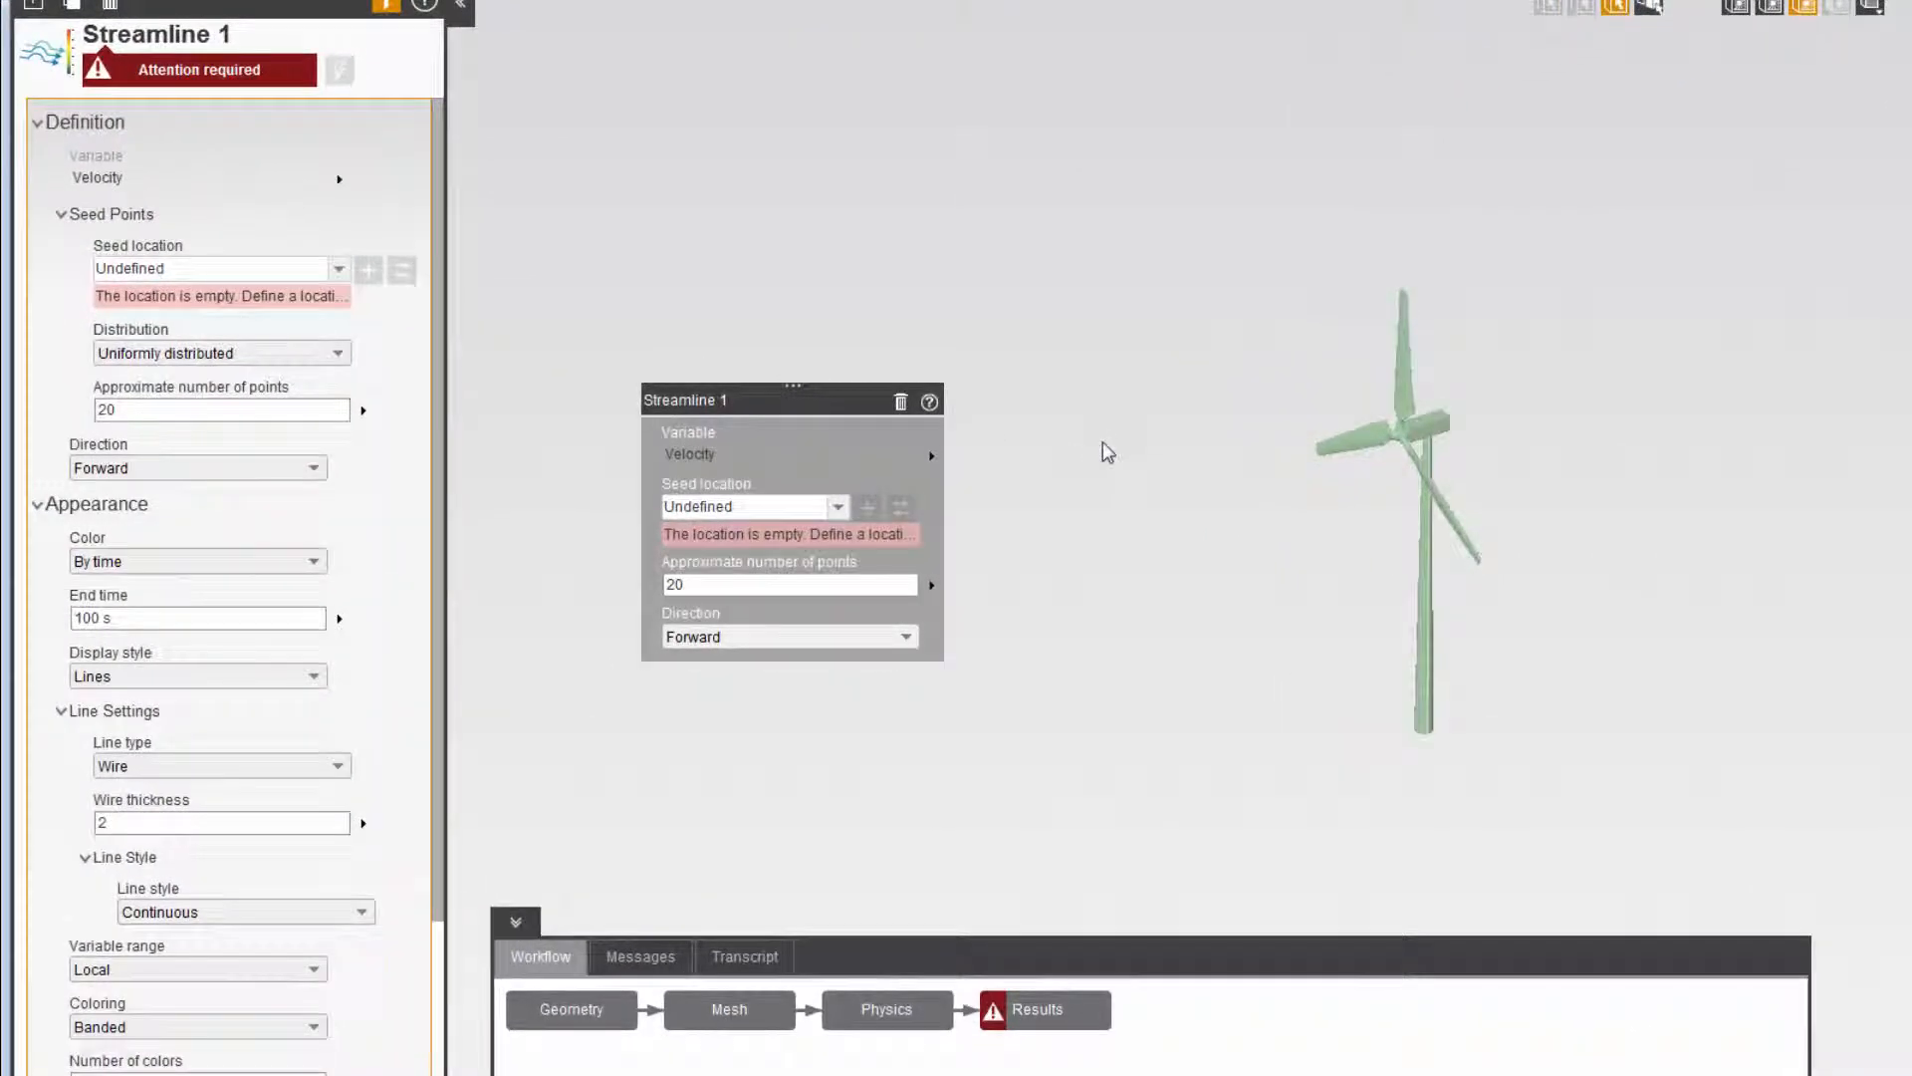
{"action": "left_click", "coordinate": [894, 581]}
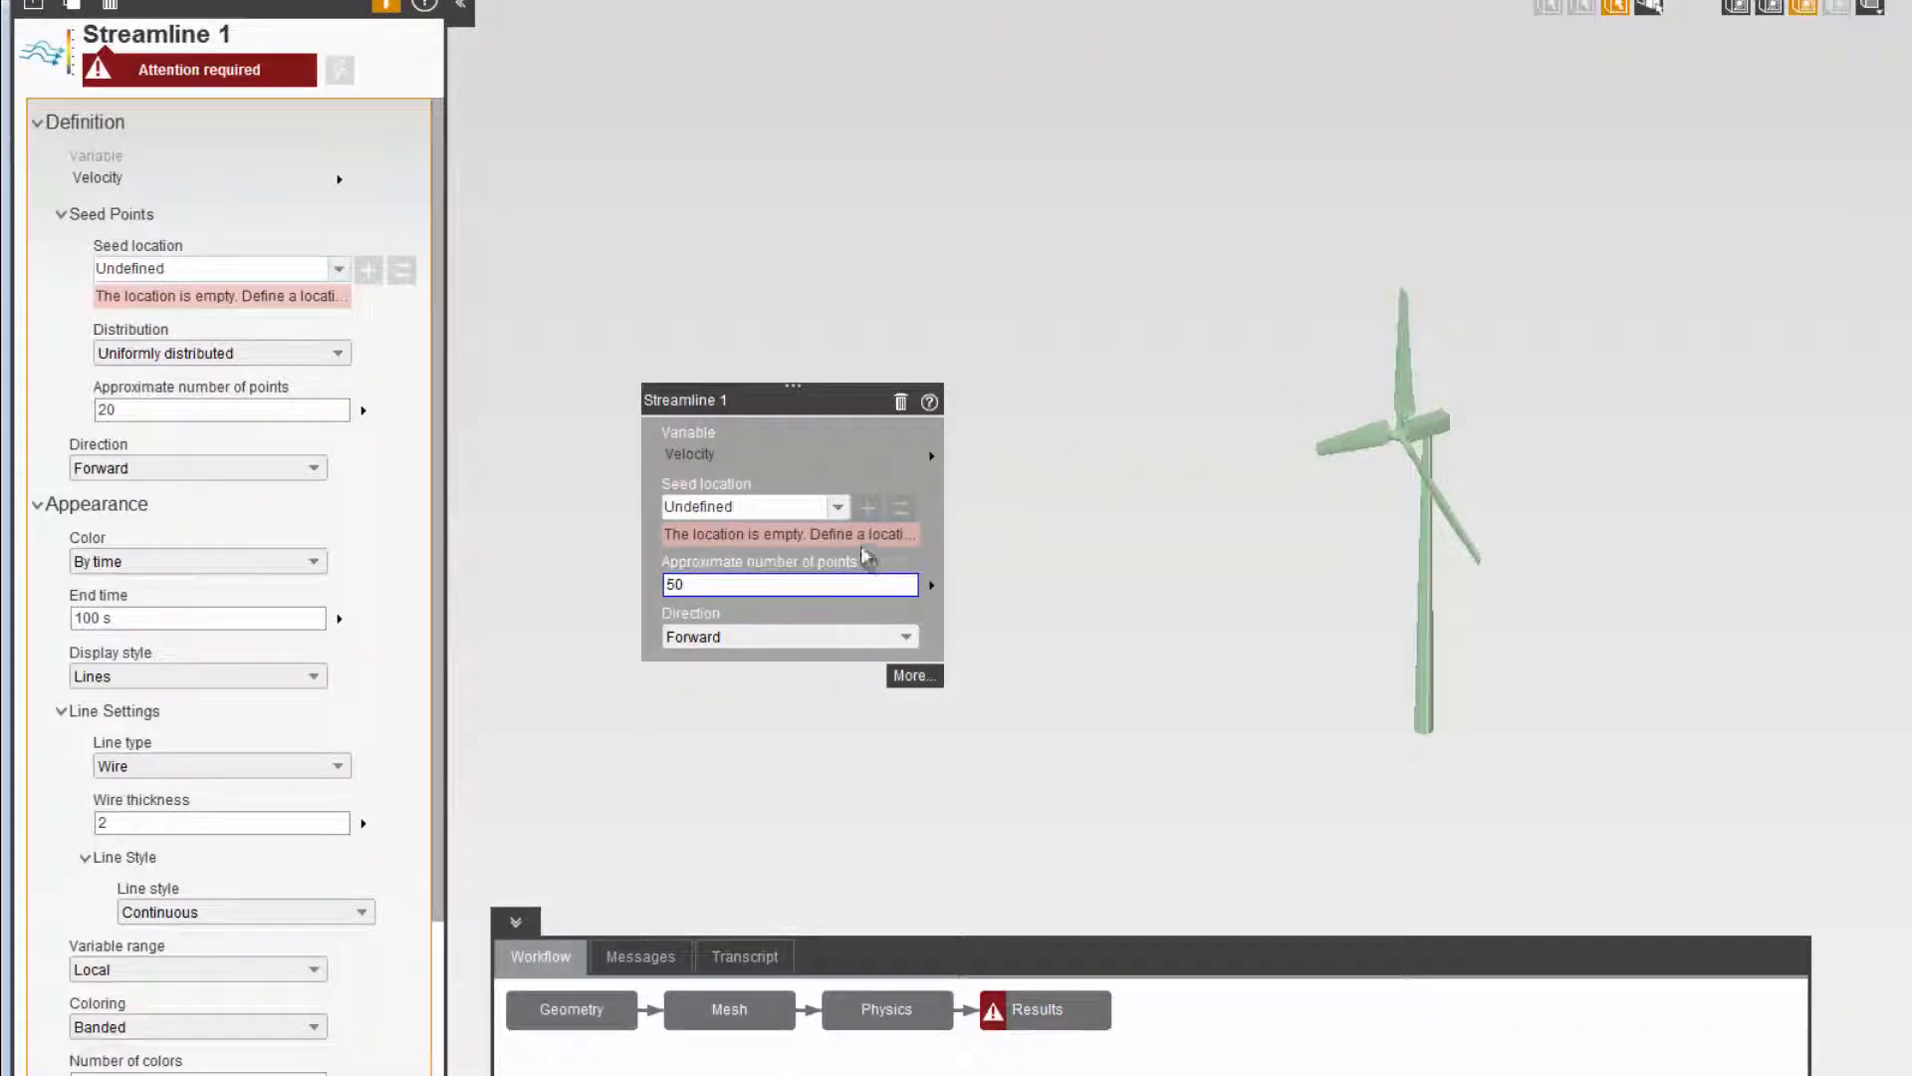
{"action": "left_click", "coordinate": [838, 506]}
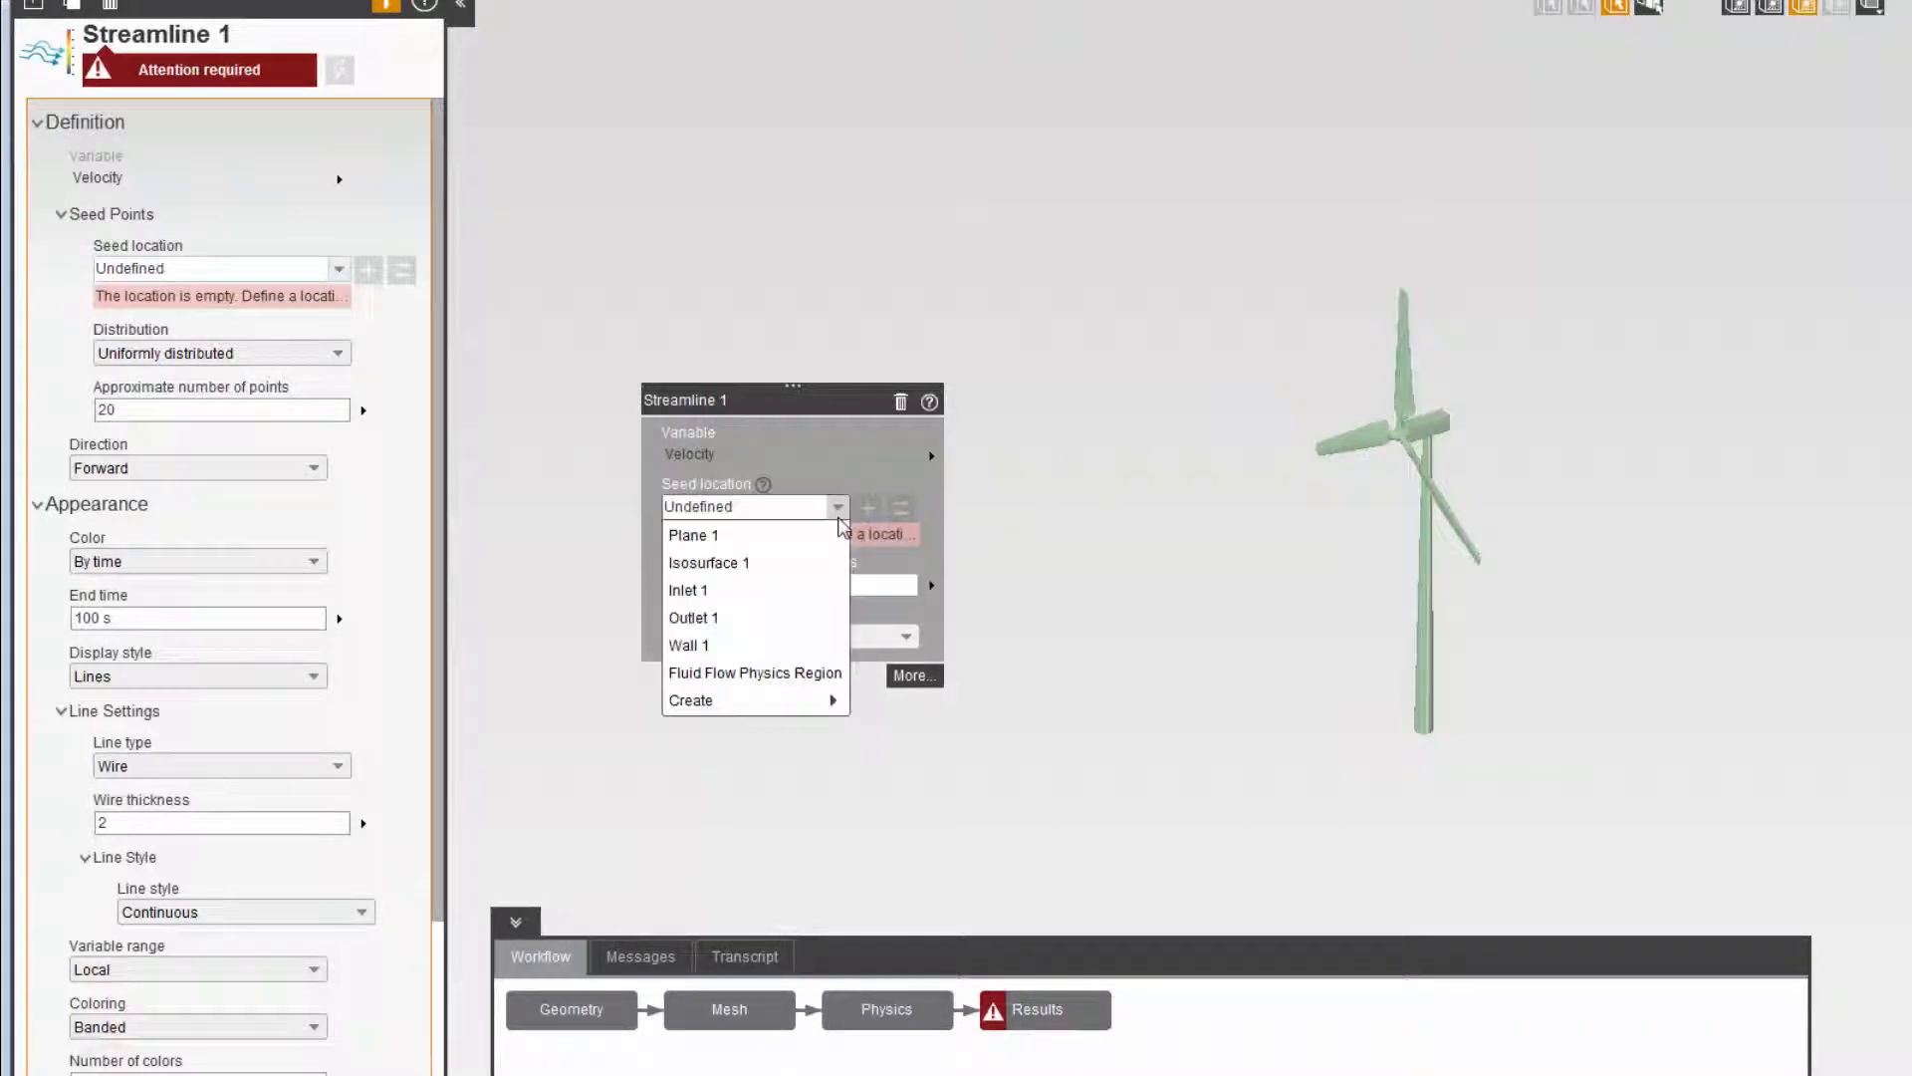
{"action": "left_click", "coordinate": [807, 588]}
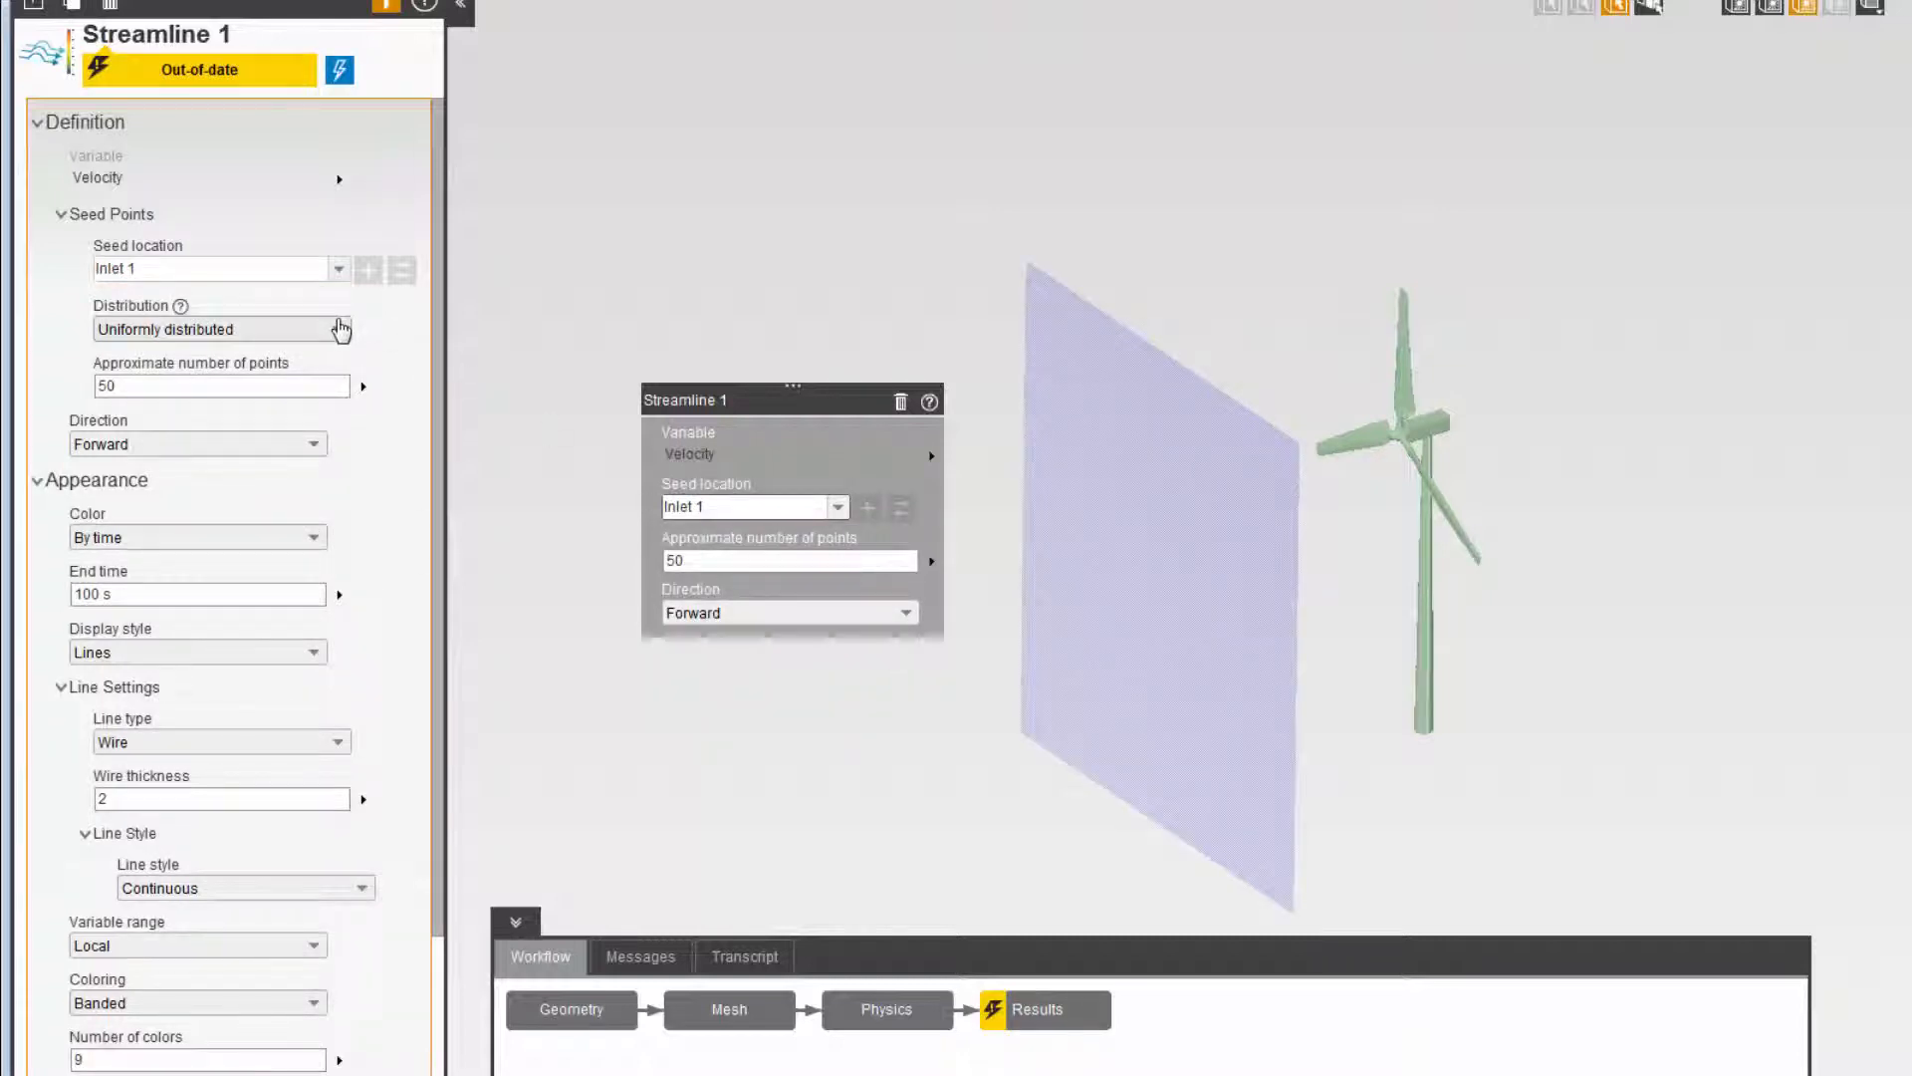
- Distribute the streamline seed points based on mesh at every 3rd element, and evaluate the result
{"action": "left_click", "coordinate": [340, 328]}
{"action": "left_click", "coordinate": [313, 408]}
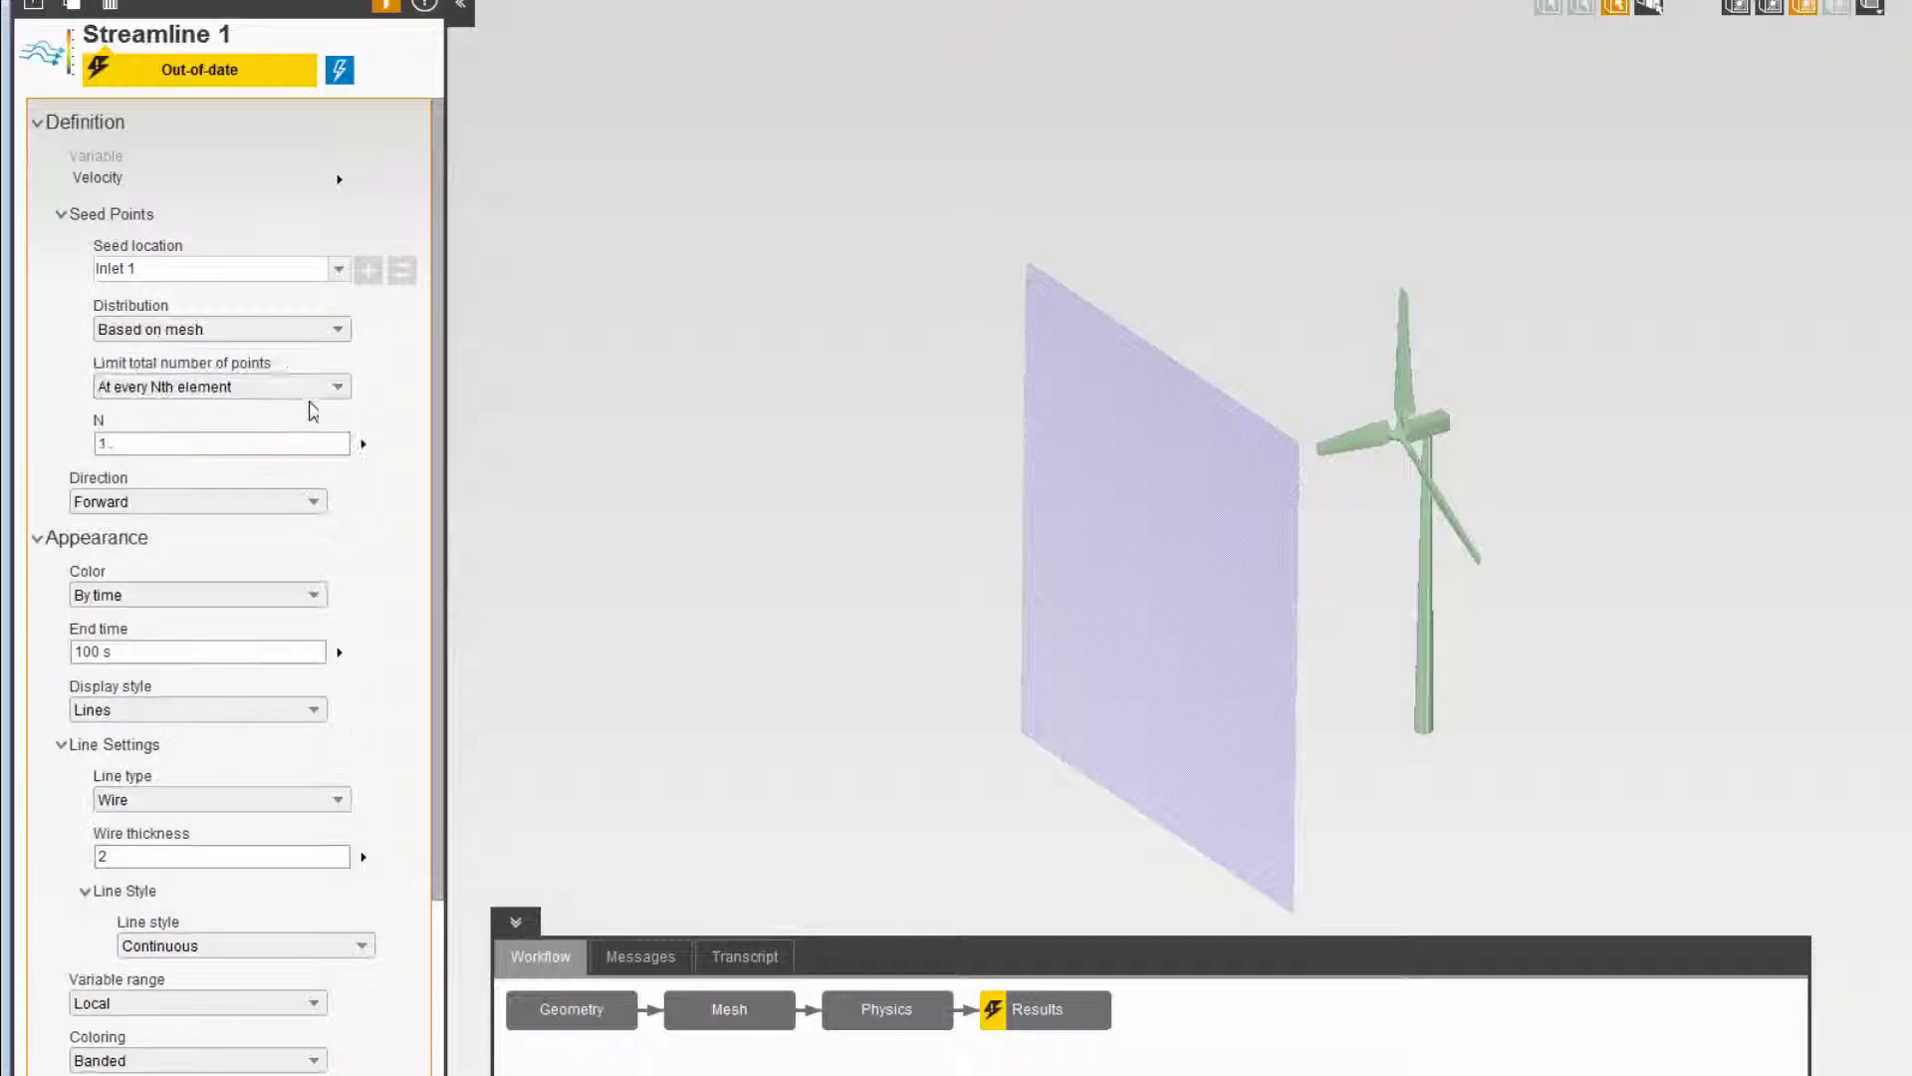
{"action": "left_click", "coordinate": [279, 443]}
{"action": "type", "text": "3"}
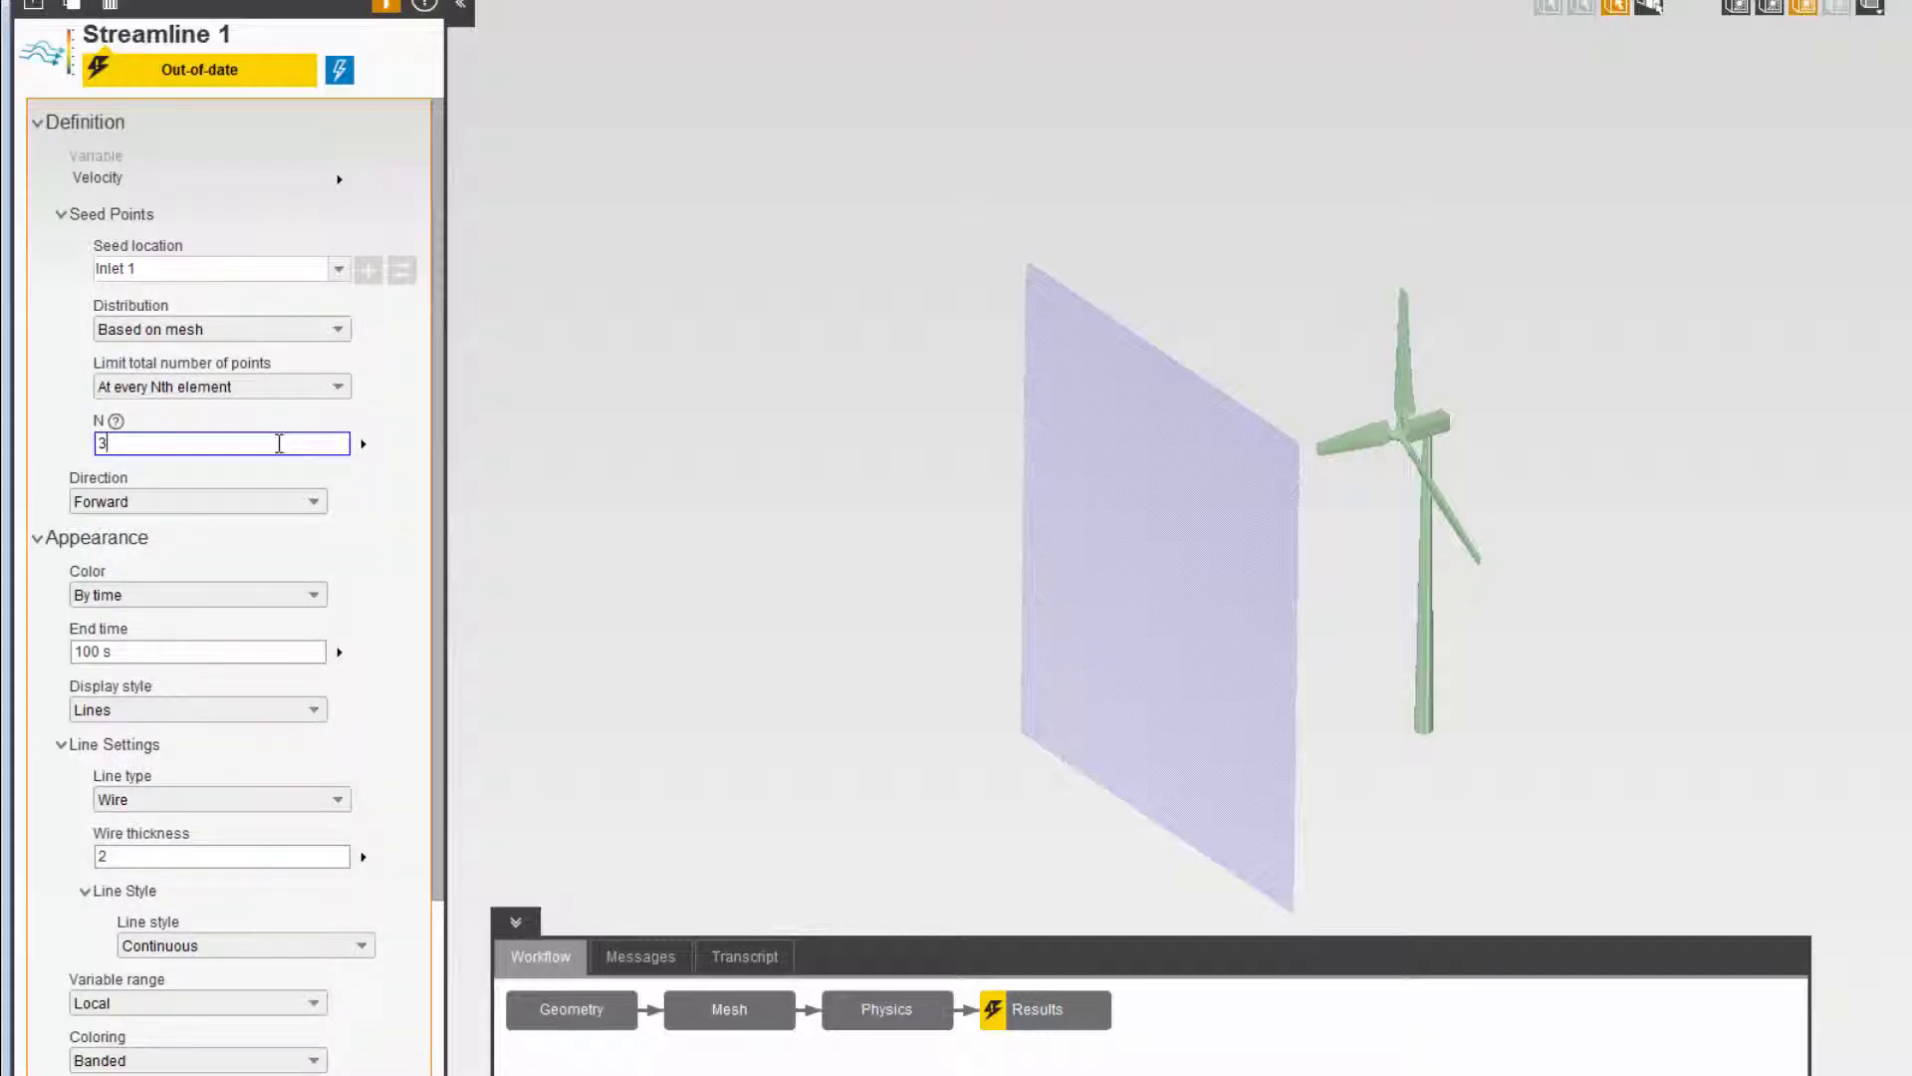
{"action": "left_click", "coordinate": [340, 72]}
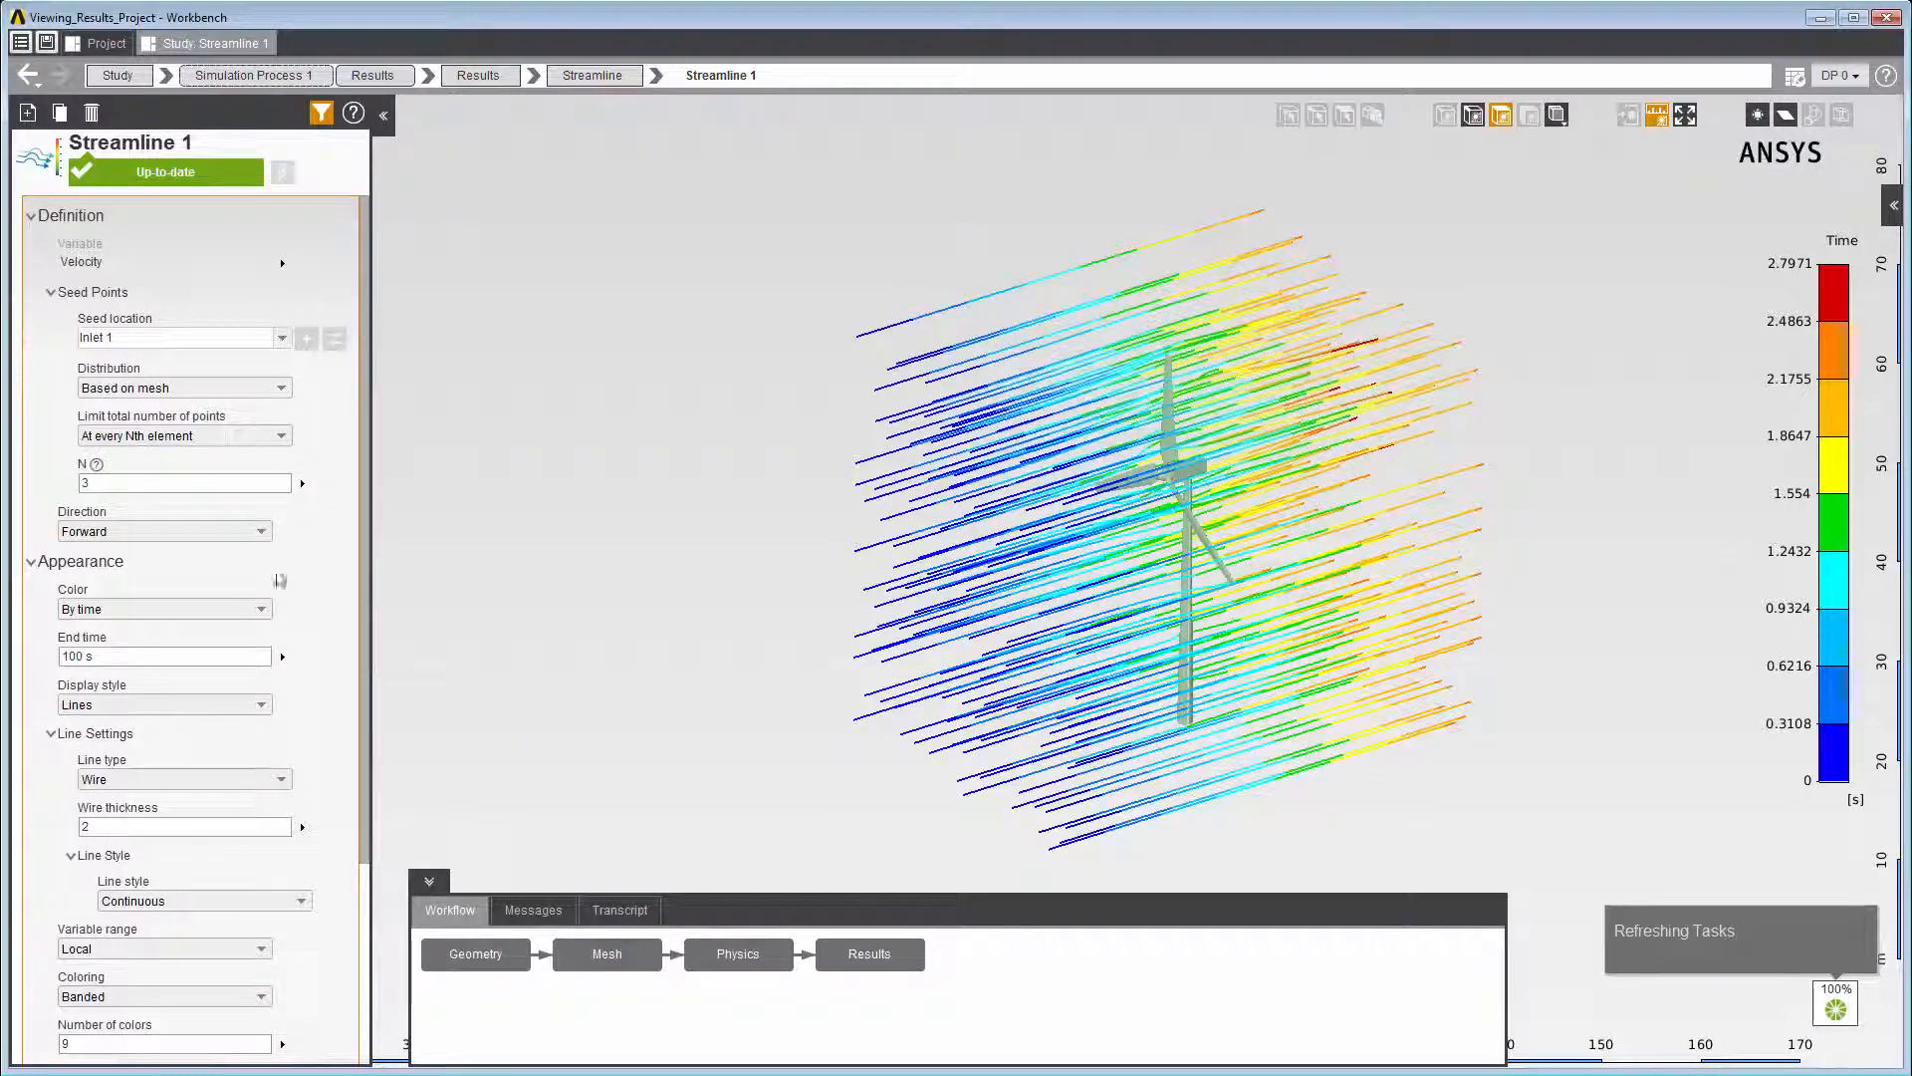
- Change the streamline's line style to Segments and animate the result
{"action": "left_click", "coordinate": [266, 905]}
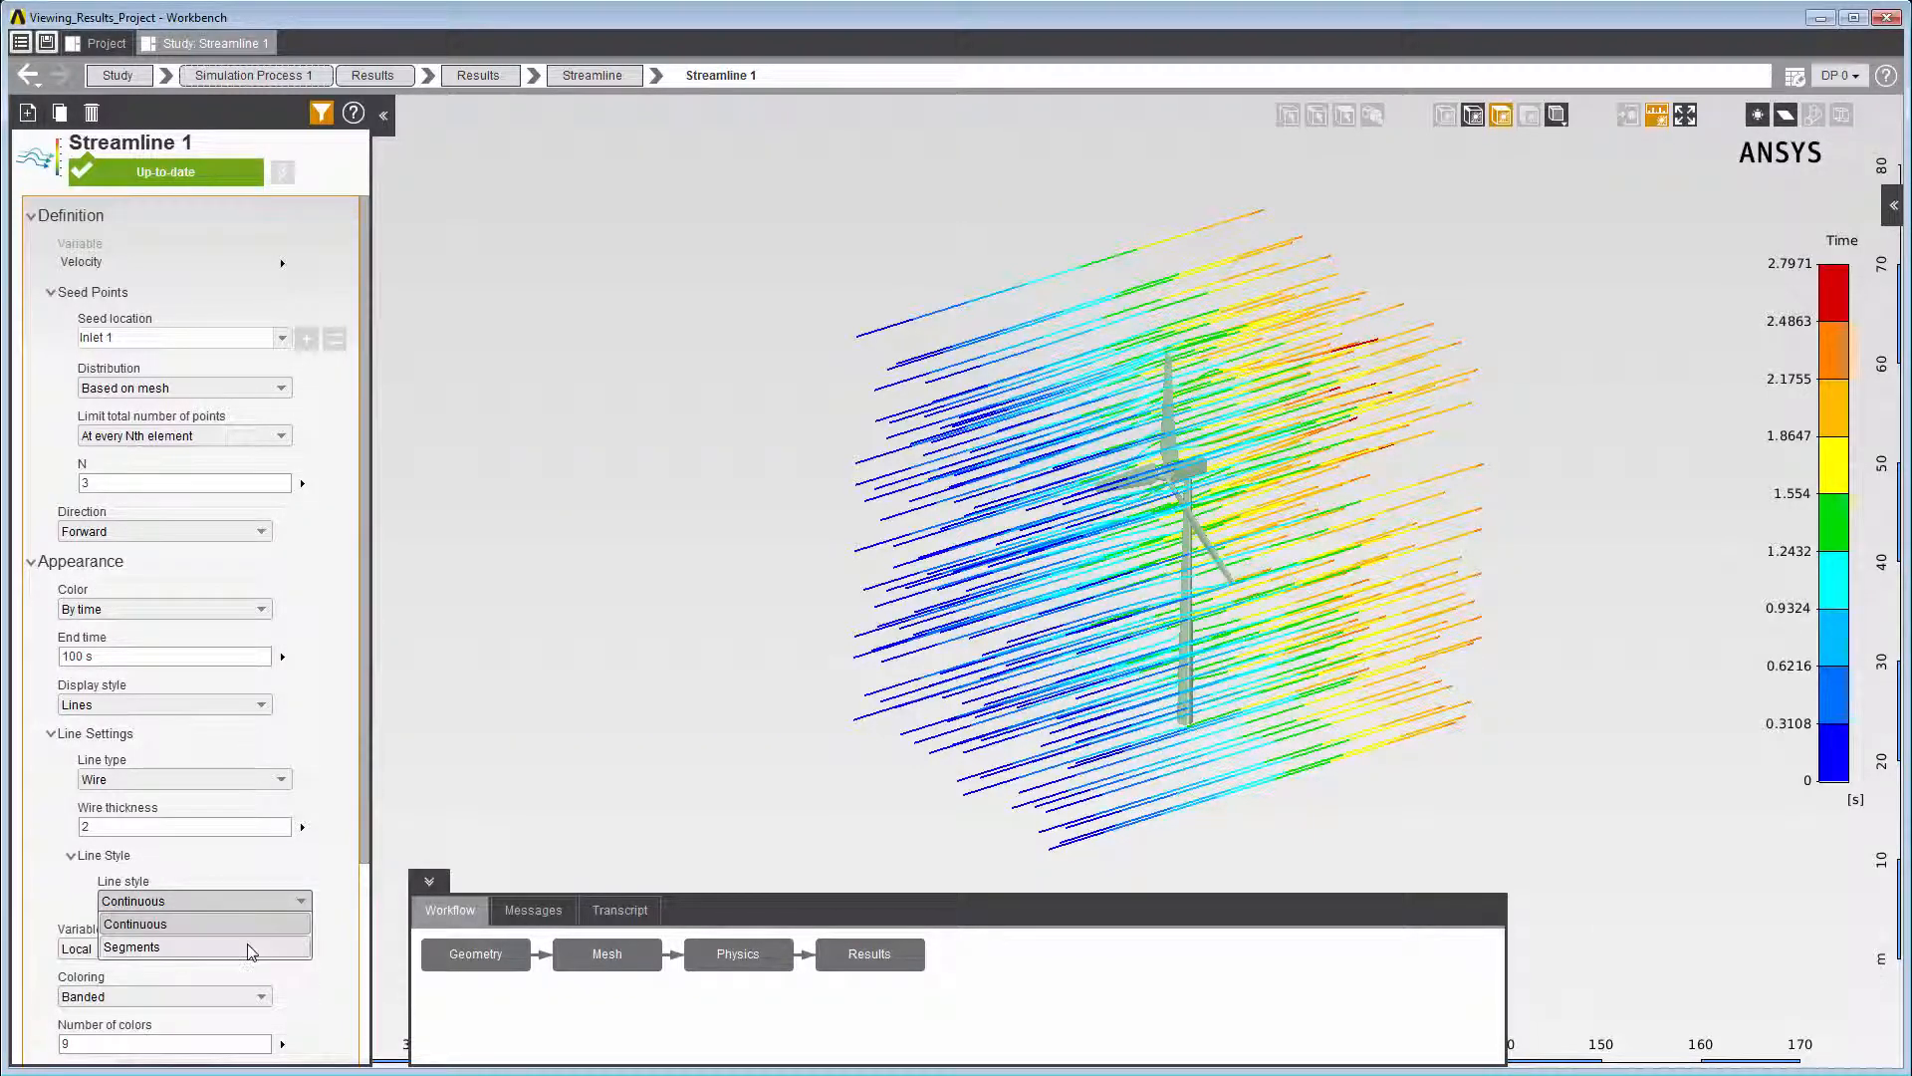
{"action": "left_click", "coordinate": [255, 944]}
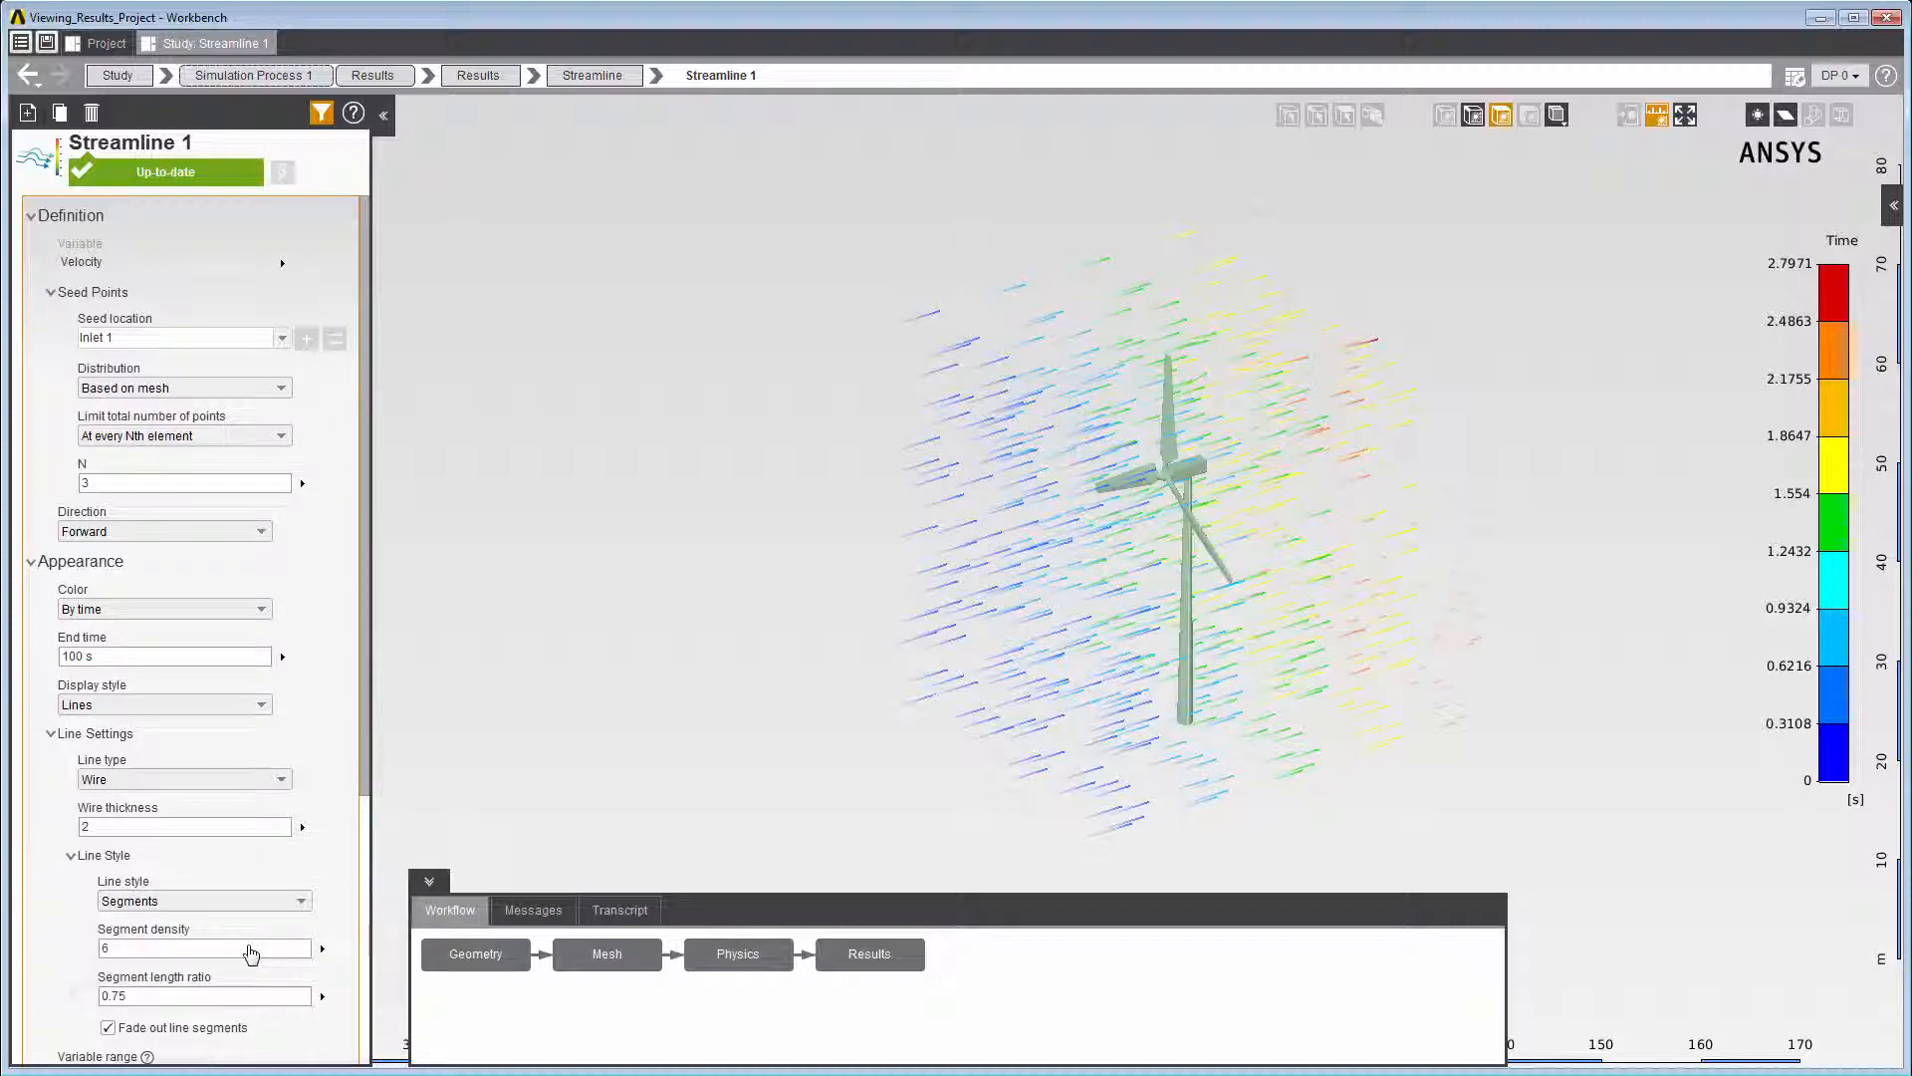
{"action": "right_click", "coordinate": [560, 587]}
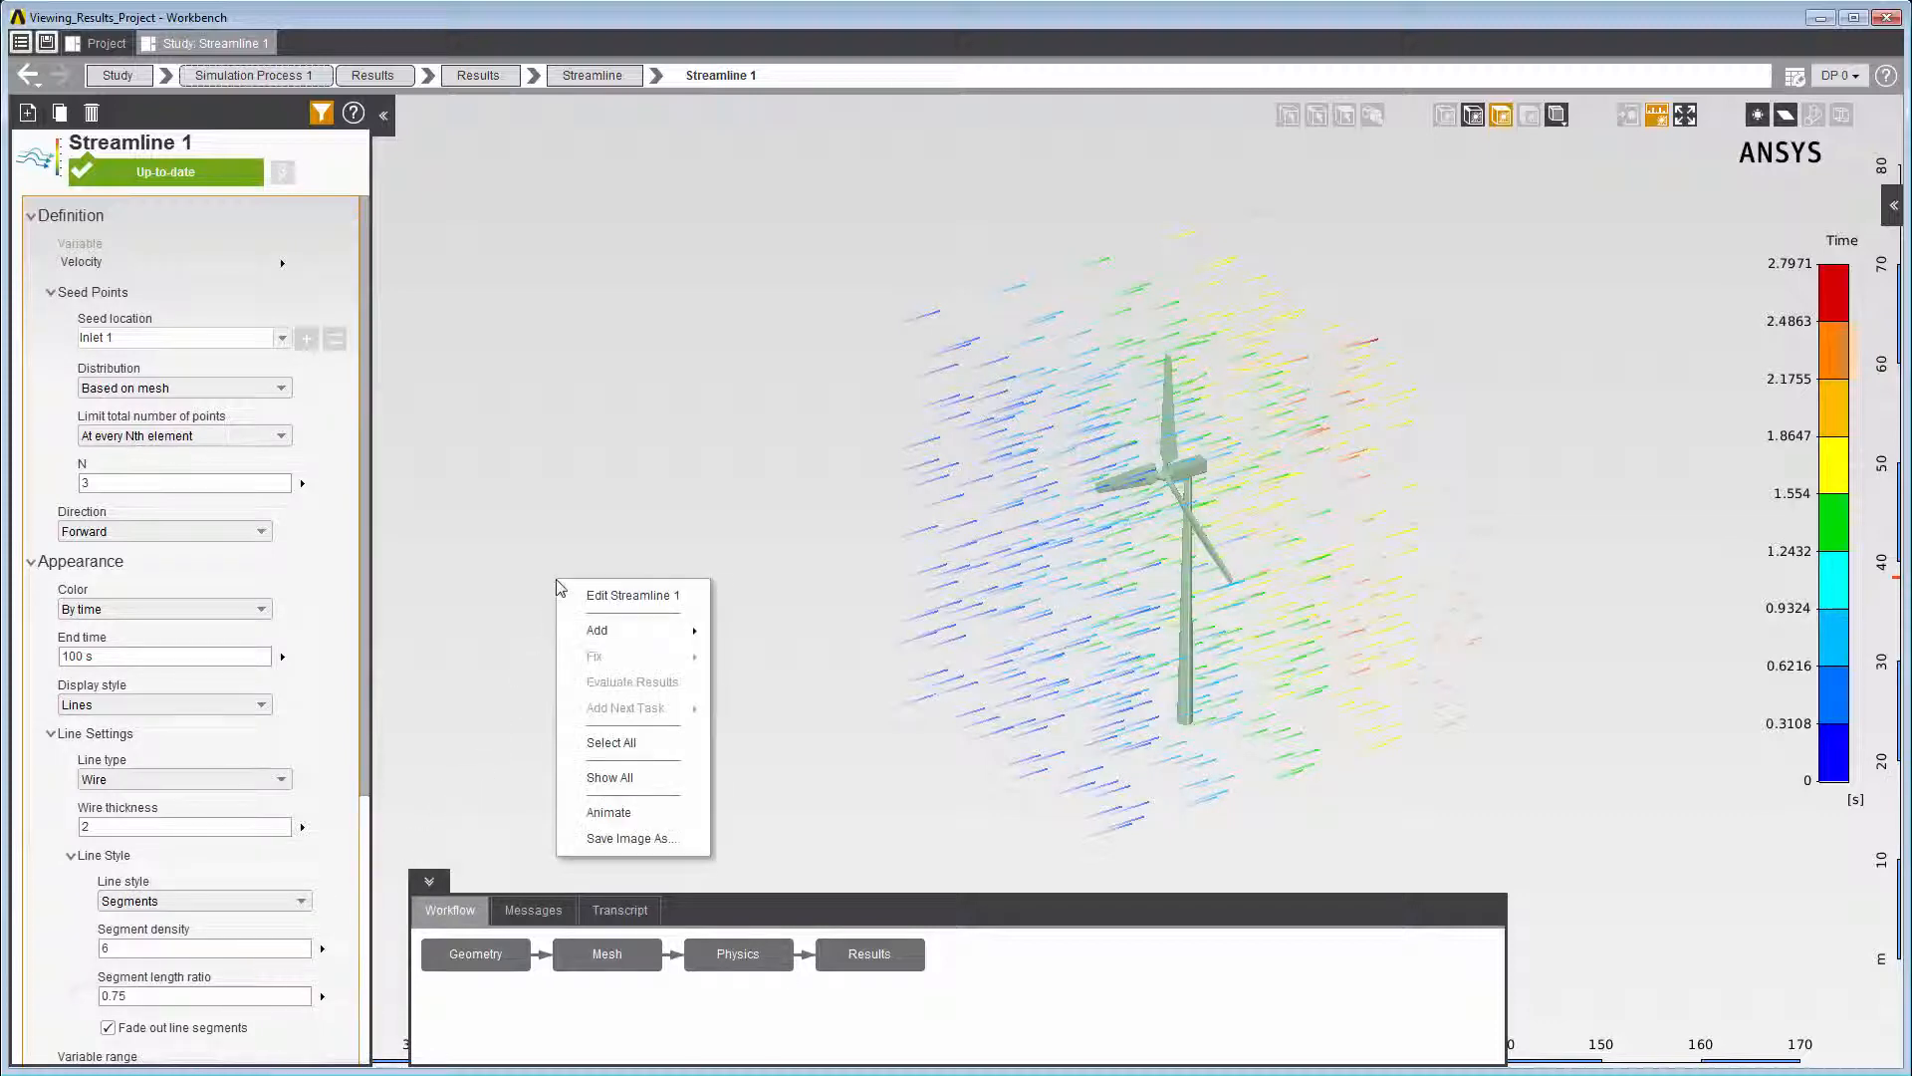
{"action": "left_click", "coordinate": [588, 812]}
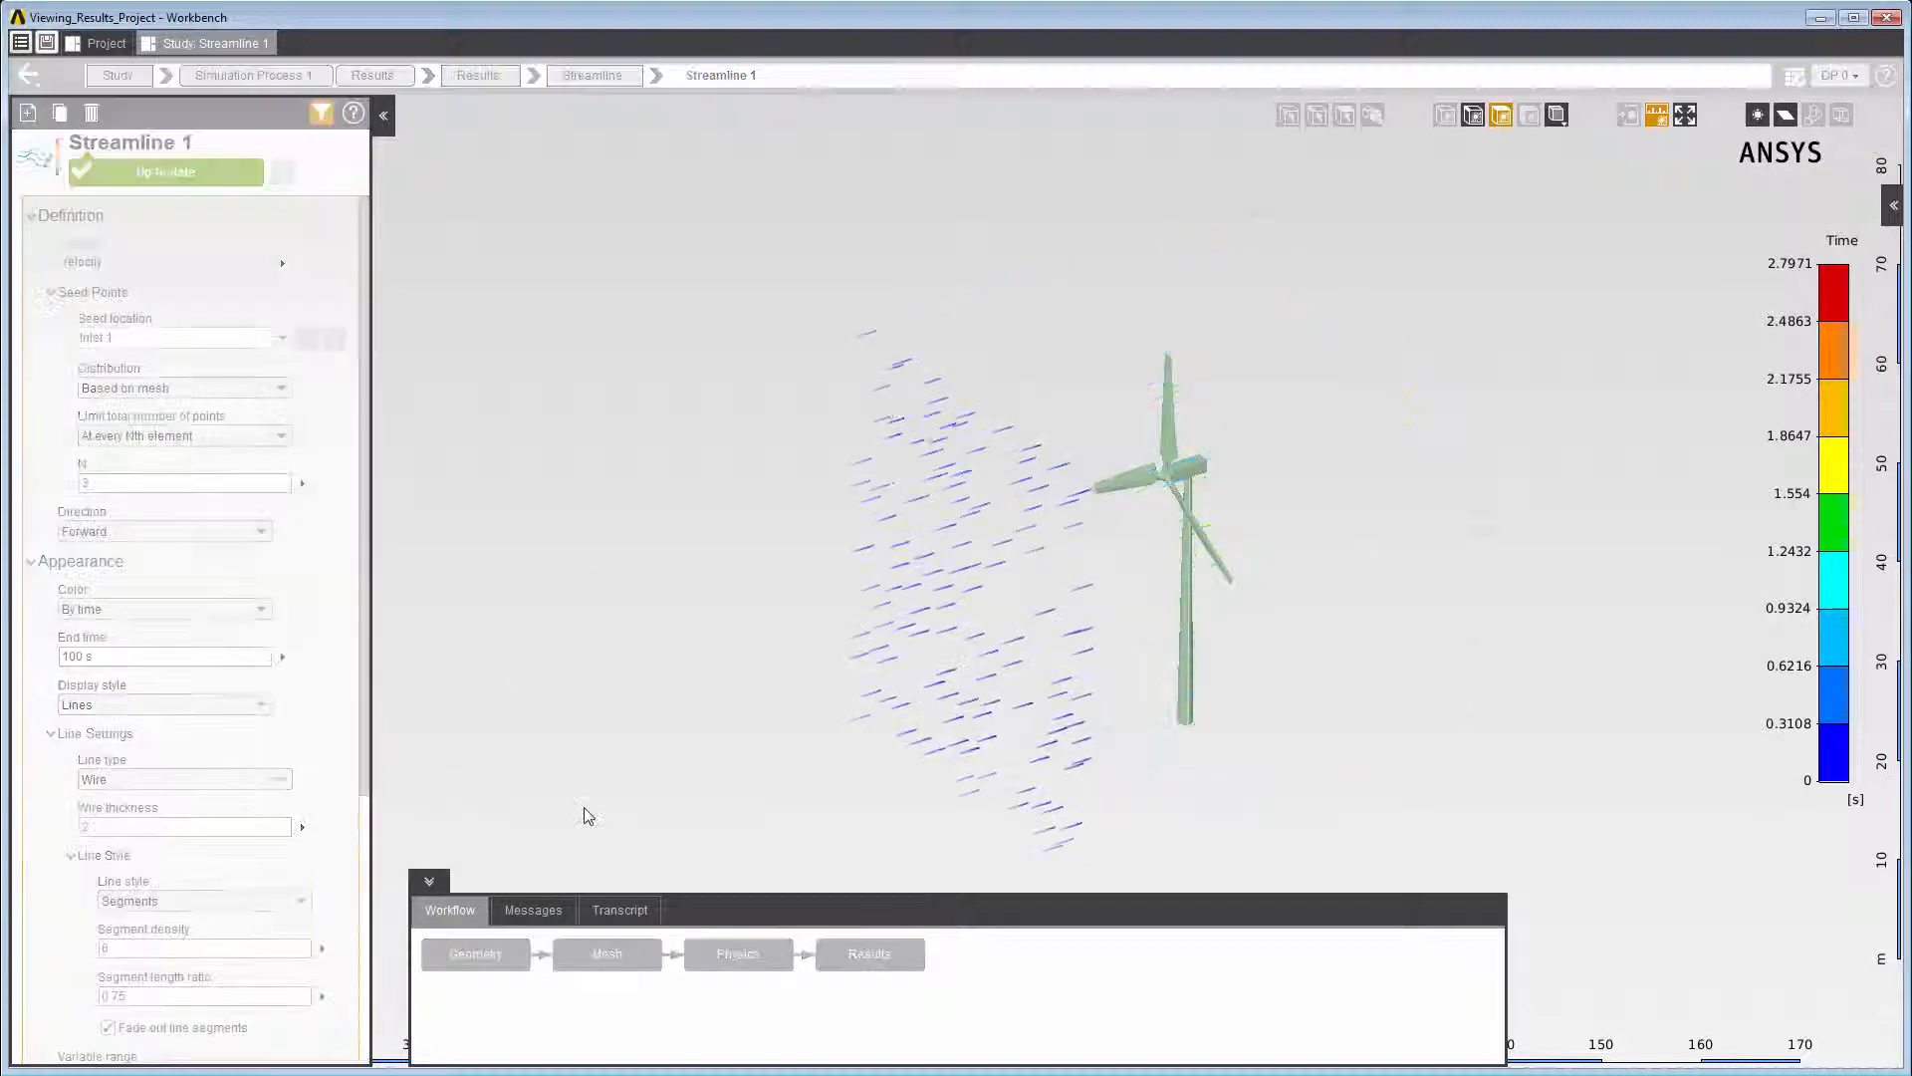